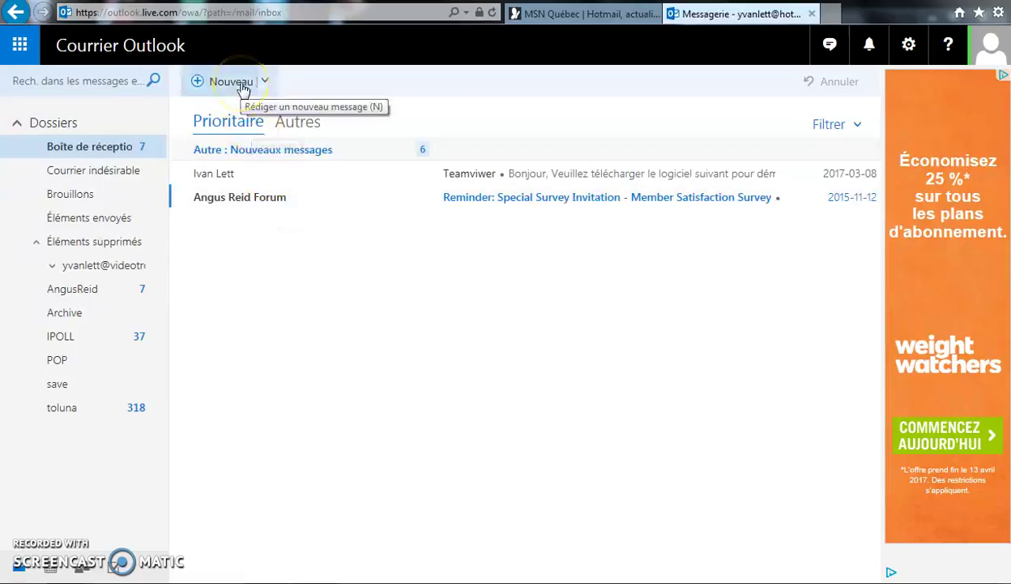
# Start a new message addressed to the suggested contact.
pyautogui.press('n')
pyautogui.click(294, 153)
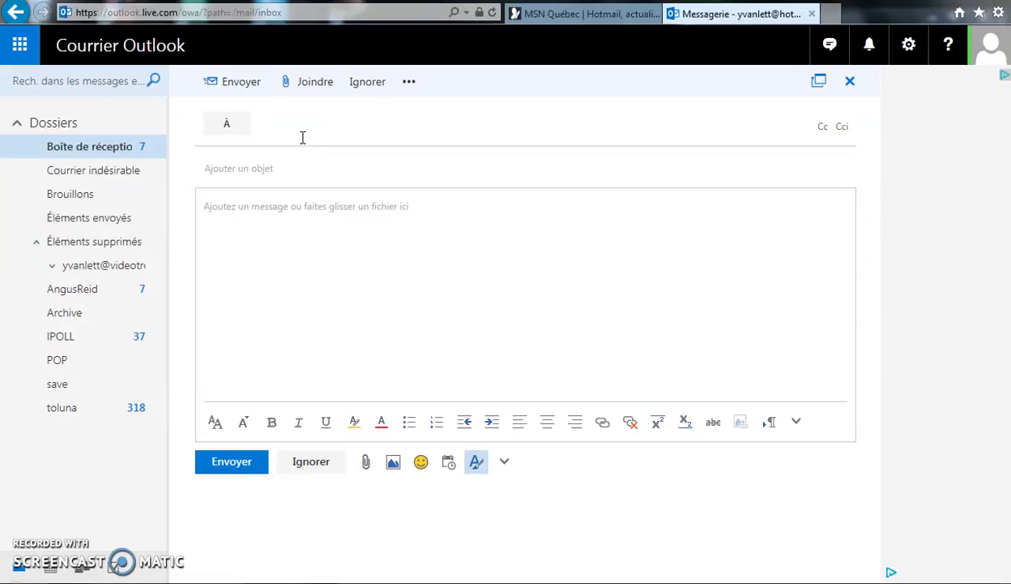
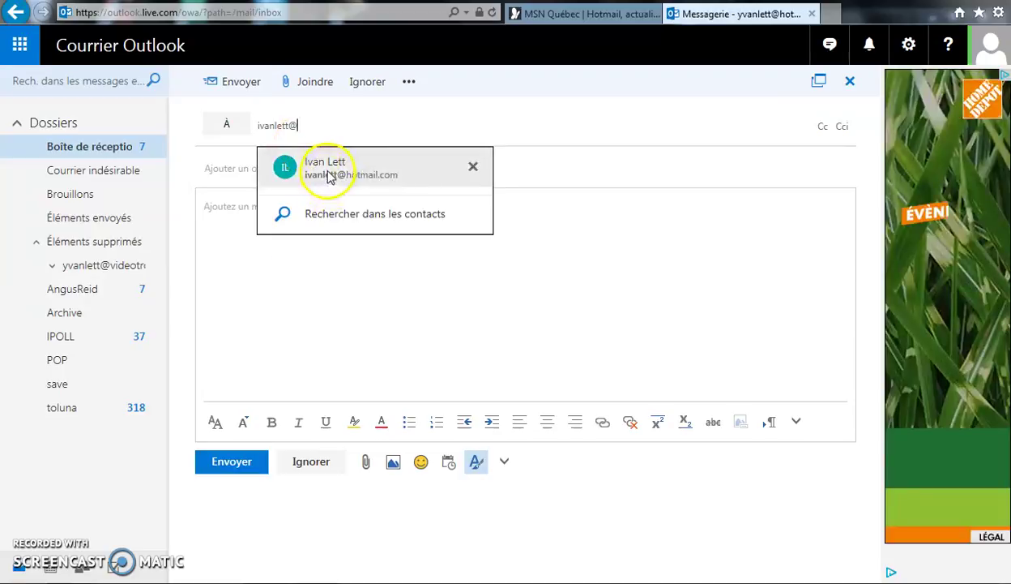
pyautogui.click(274, 236)
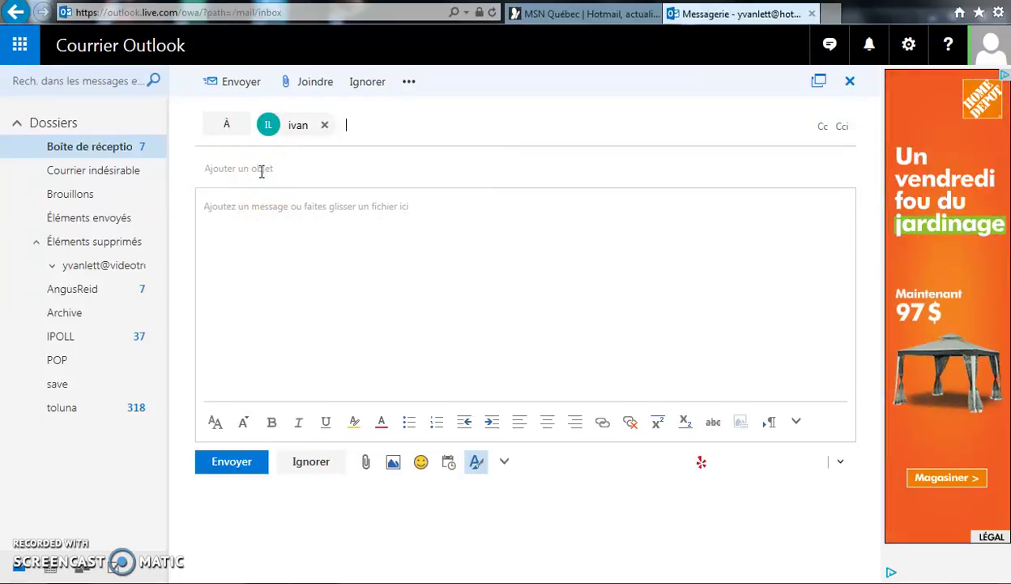
# Clear stray text from the recipients and enter the subject 'Test d'envoie de photo'.
pyautogui.write('Test')
pyautogui.click(372, 156)
pyautogui.press('BackSpace')
pyautogui.press('BackSpace')
pyautogui.press('BackSpace')
pyautogui.press('BackSpace')
pyautogui.press('BackSpace')
pyautogui.click(316, 163)
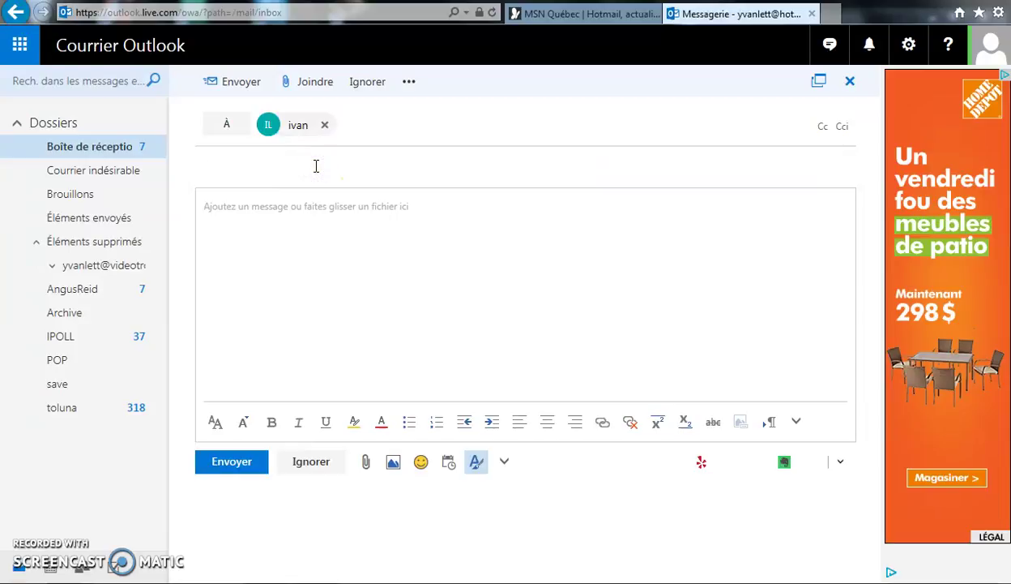
pyautogui.write('Test de')
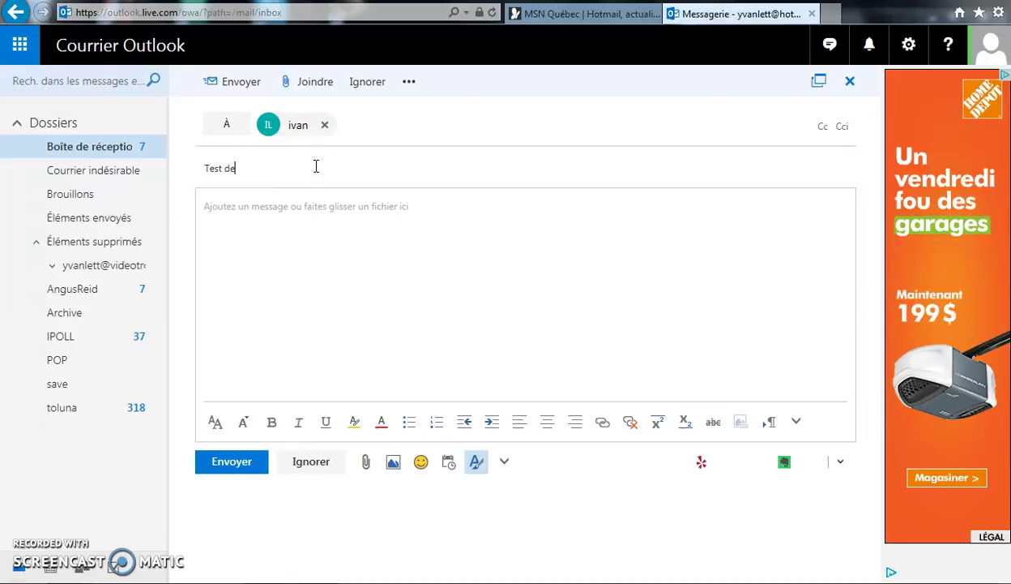
pyautogui.press('BackSpace')
pyautogui.write("'envoie de ")
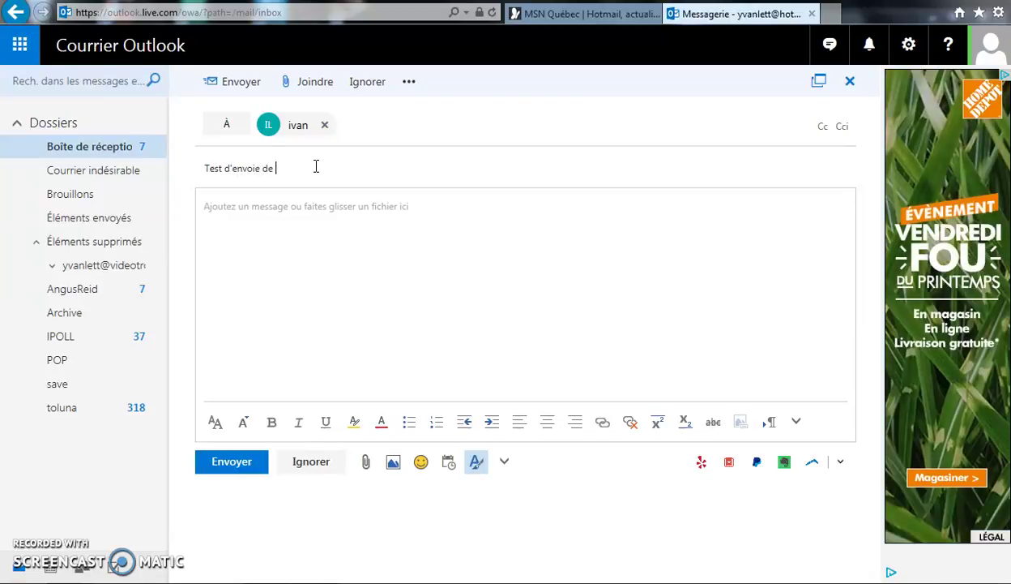
pyautogui.write('photo')
pyautogui.click(314, 204)
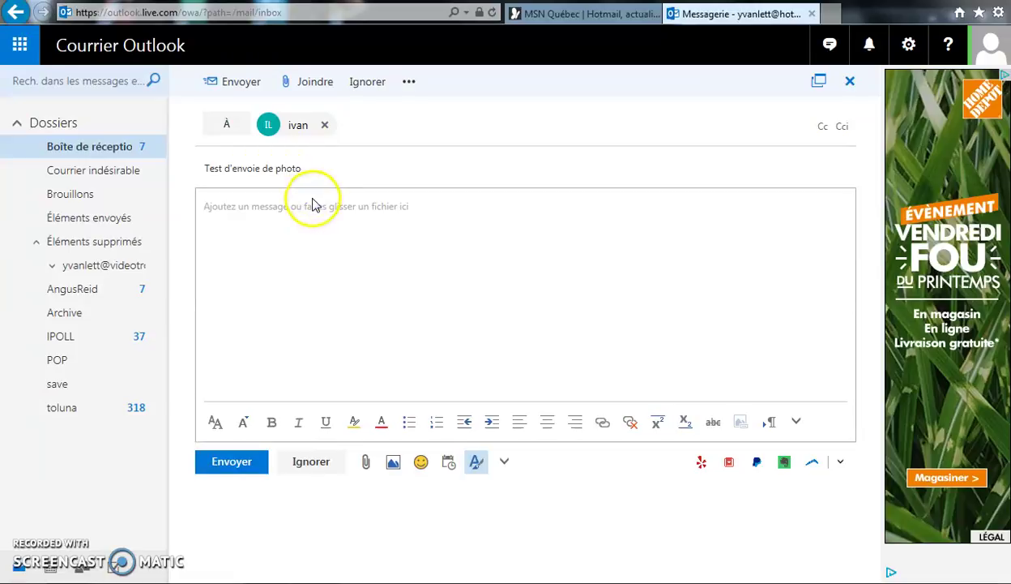
# Write 'Voici comment envoyer une photo par courriel.' in the body, followed by an empty line.
pyautogui.click(313, 208)
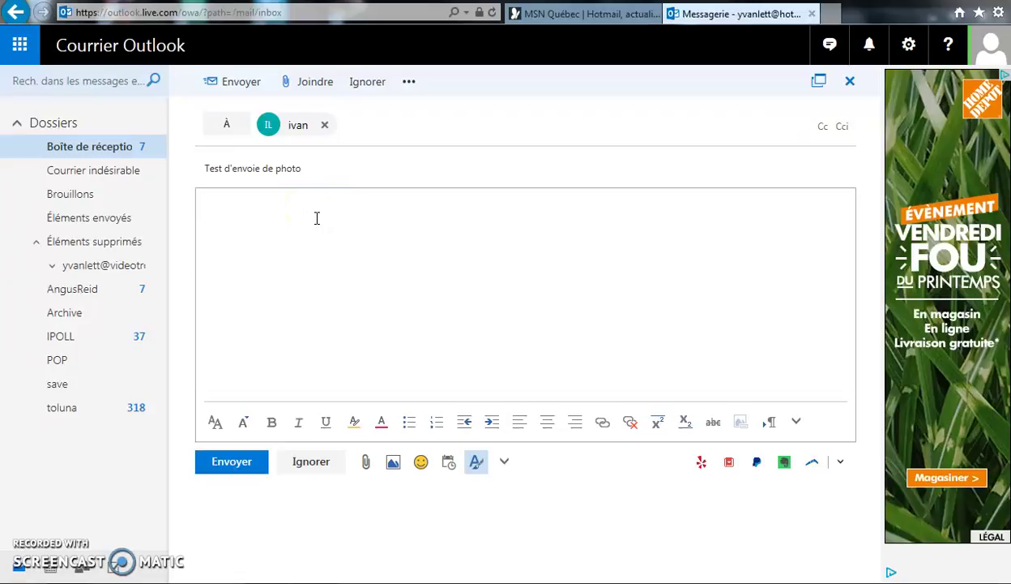
pyautogui.write('Voici comment envoyer')
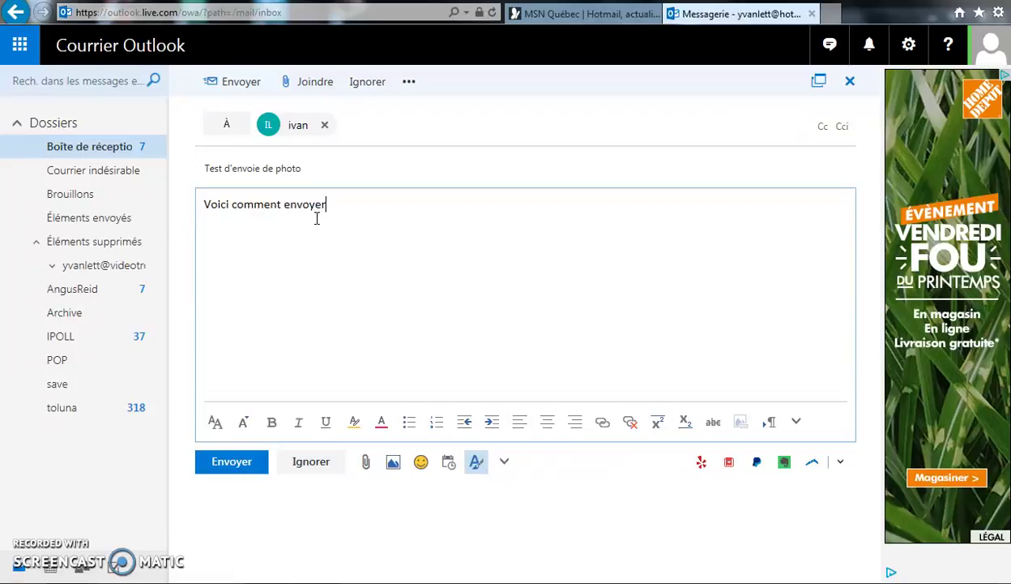
pyautogui.write(' une photo')
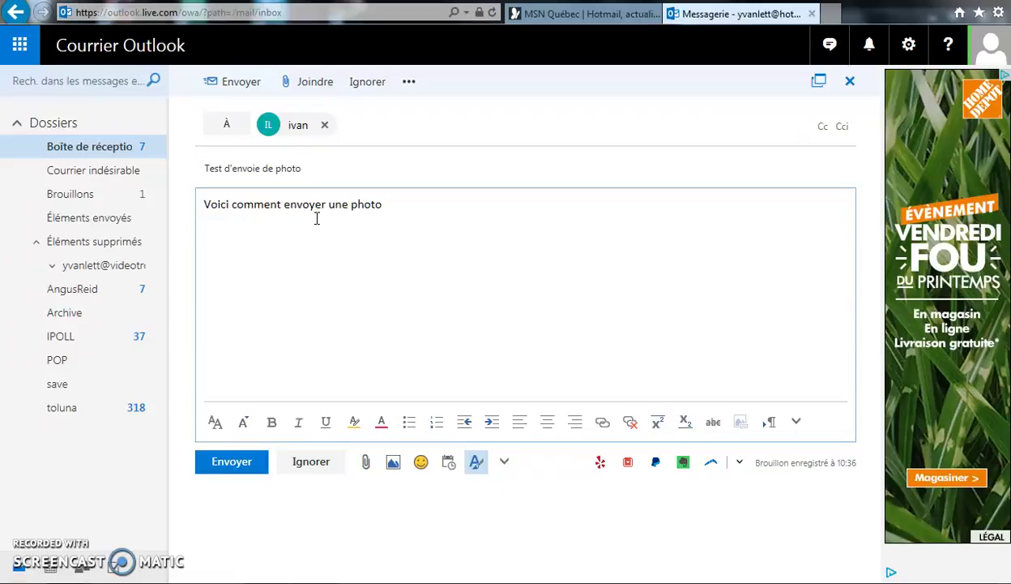
pyautogui.write(' par courriel')
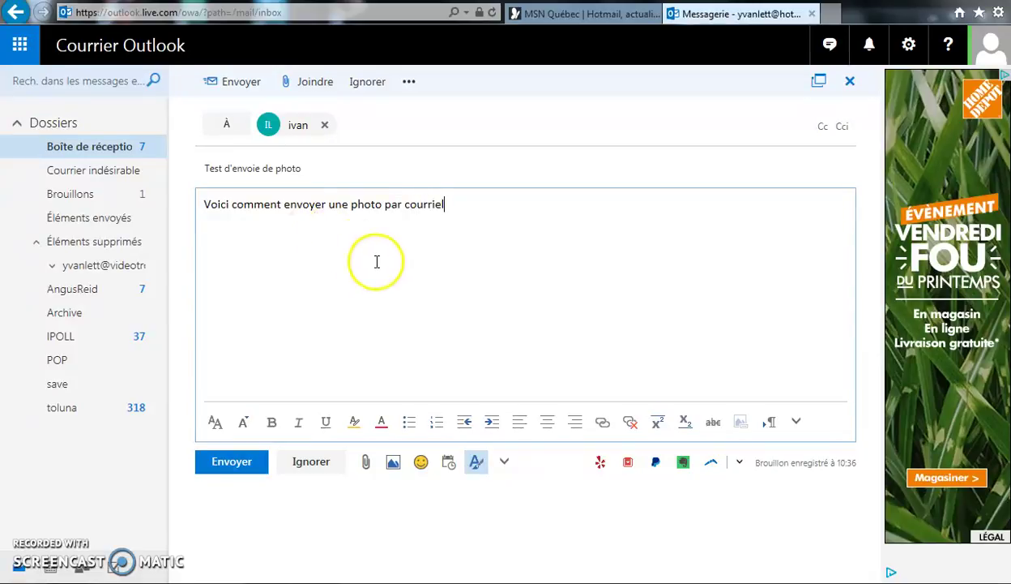
pyautogui.write('.')
pyautogui.press('Return')
pyautogui.press('Return')
pyautogui.click(484, 243)
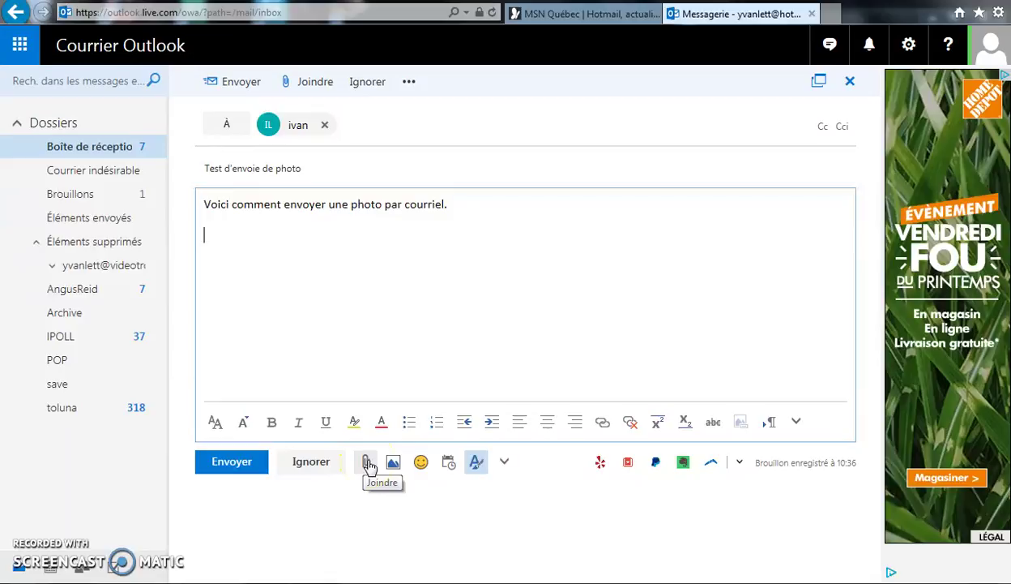
# Choose the Phare sample photo from Images > Échantillons d'images as the attachment.
pyautogui.click(367, 462)
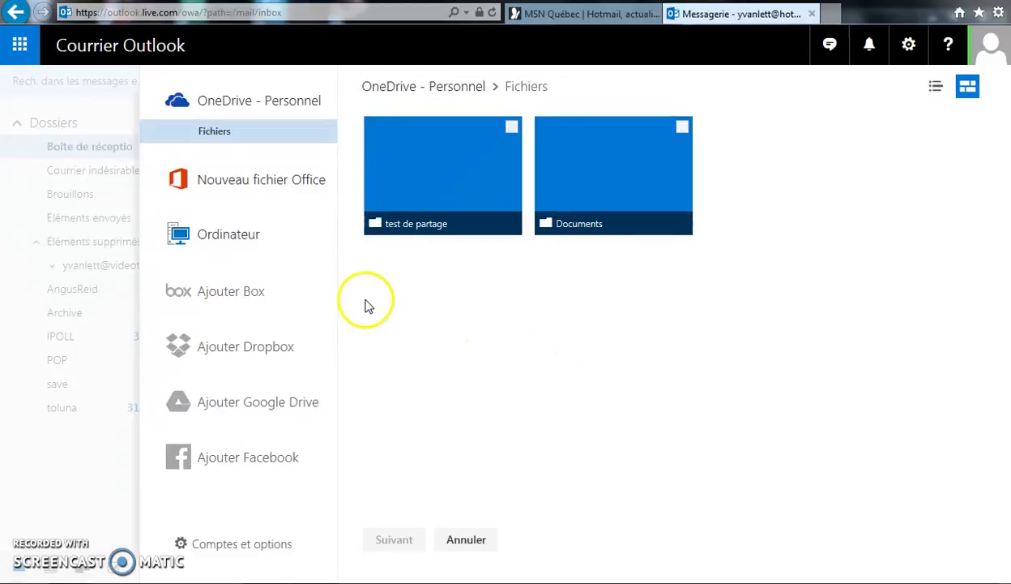
pyautogui.click(275, 236)
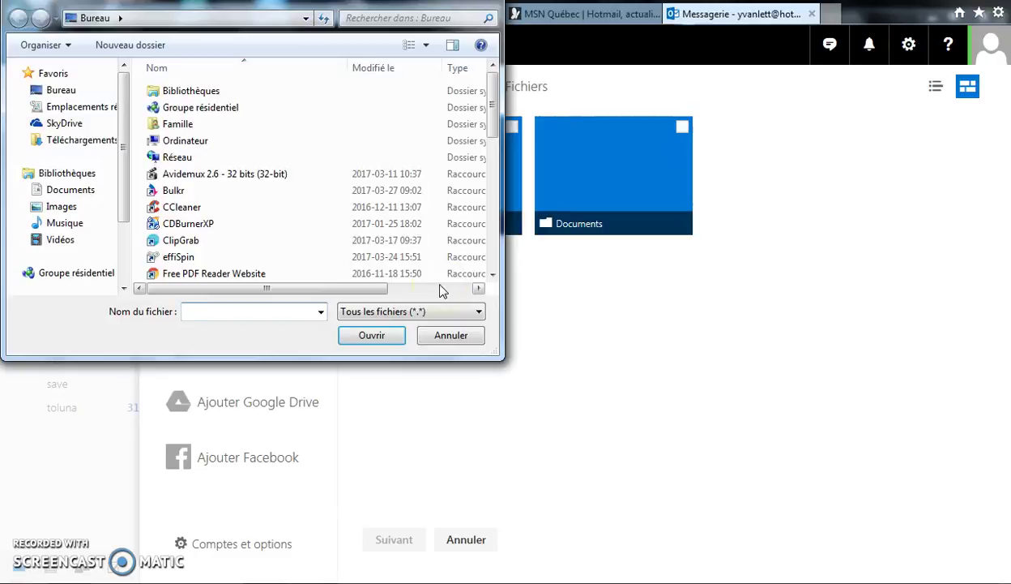
pyautogui.click(77, 210)
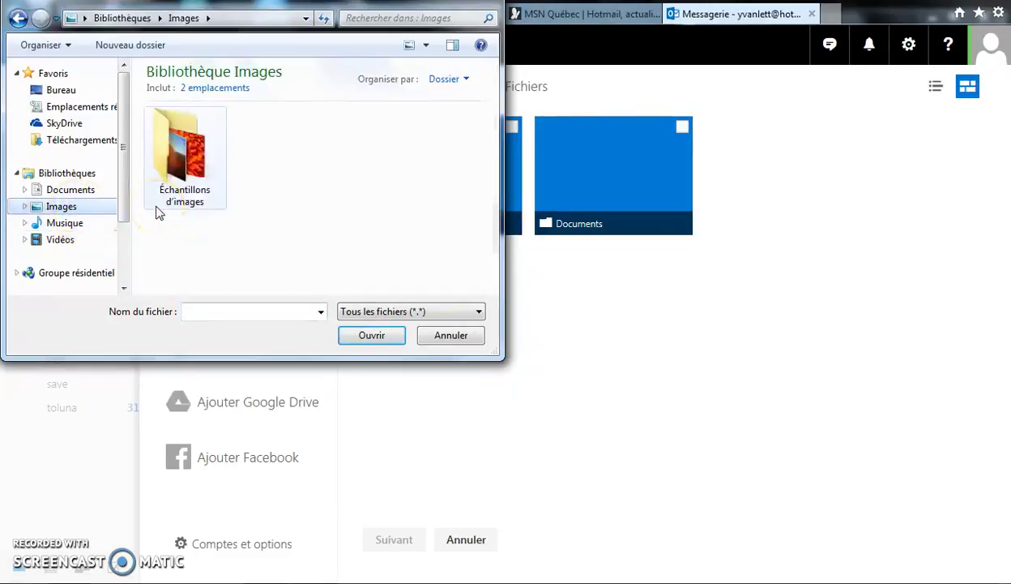
pyautogui.doubleClick(175, 166)
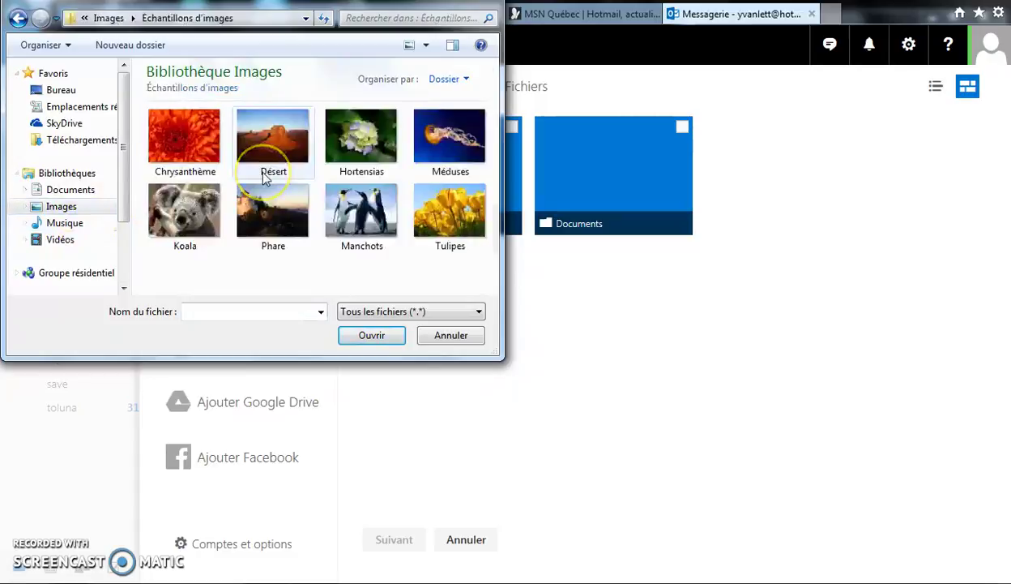
pyautogui.click(267, 221)
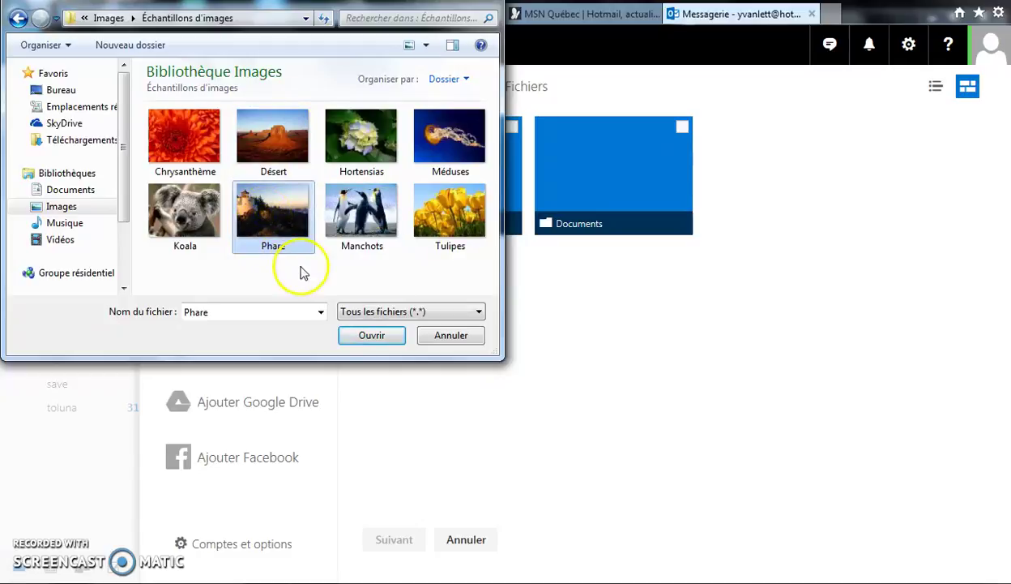
pyautogui.click(372, 335)
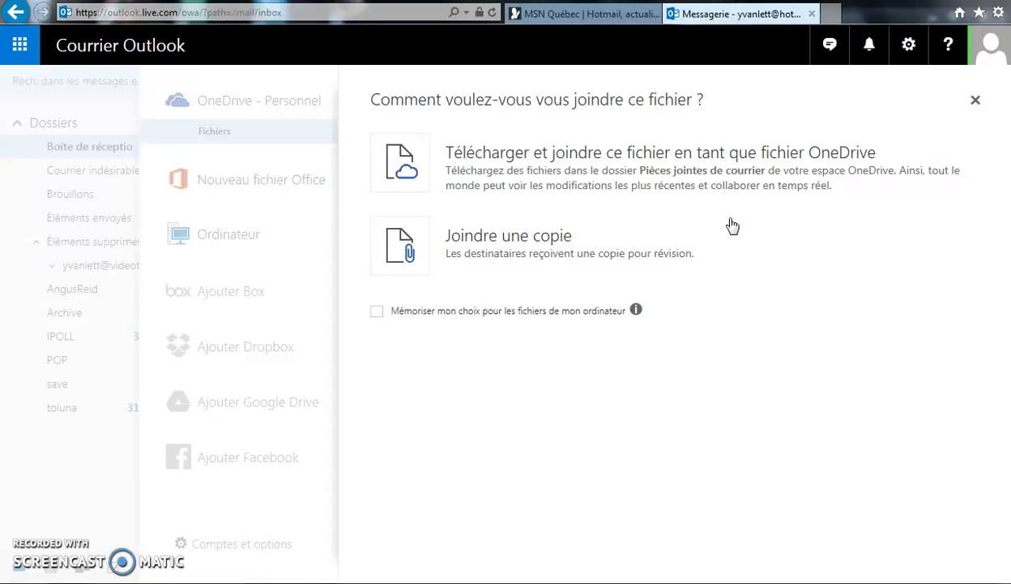
# Attach Lighthouse.jpg as a plain copy with Joindre une copie.
pyautogui.click(525, 243)
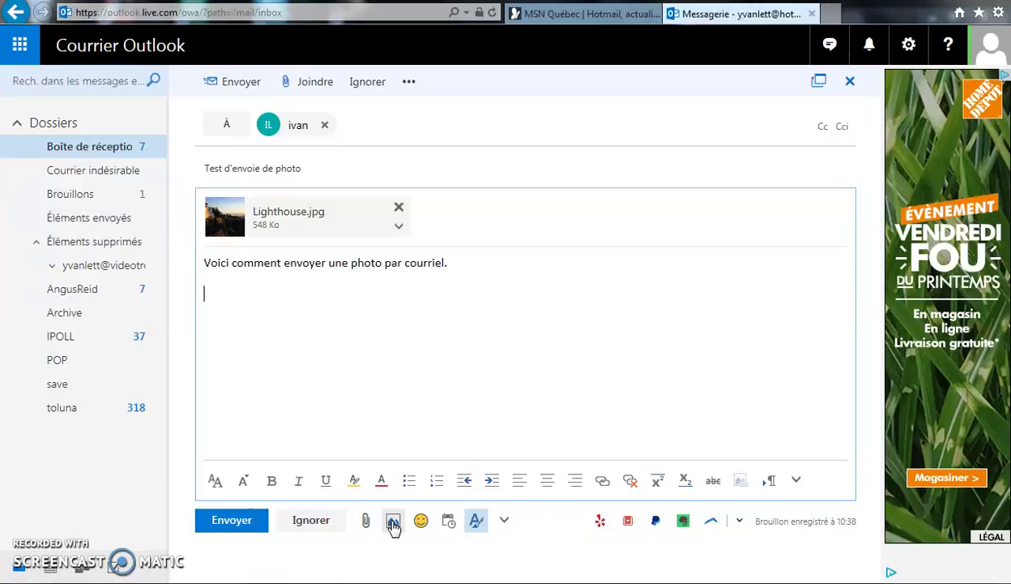
# Insert the Désert sample photo inline in the body below the sentence.
pyautogui.click(394, 523)
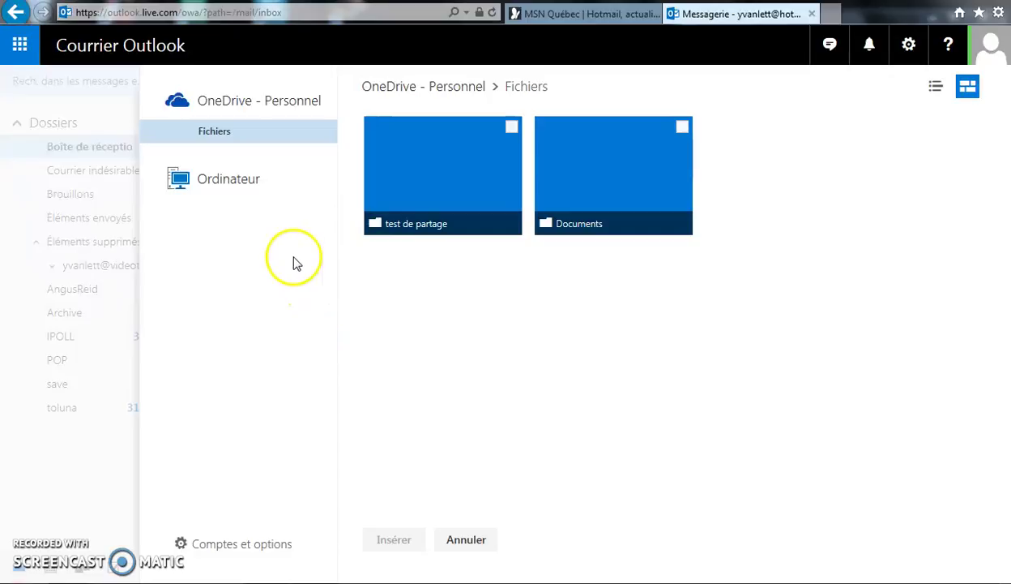
pyautogui.click(241, 180)
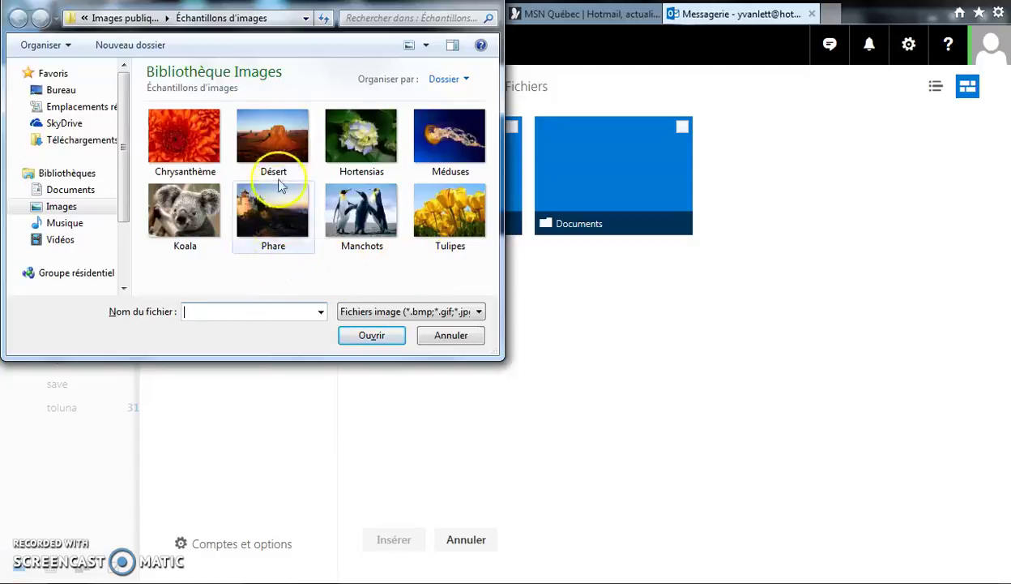
pyautogui.click(272, 140)
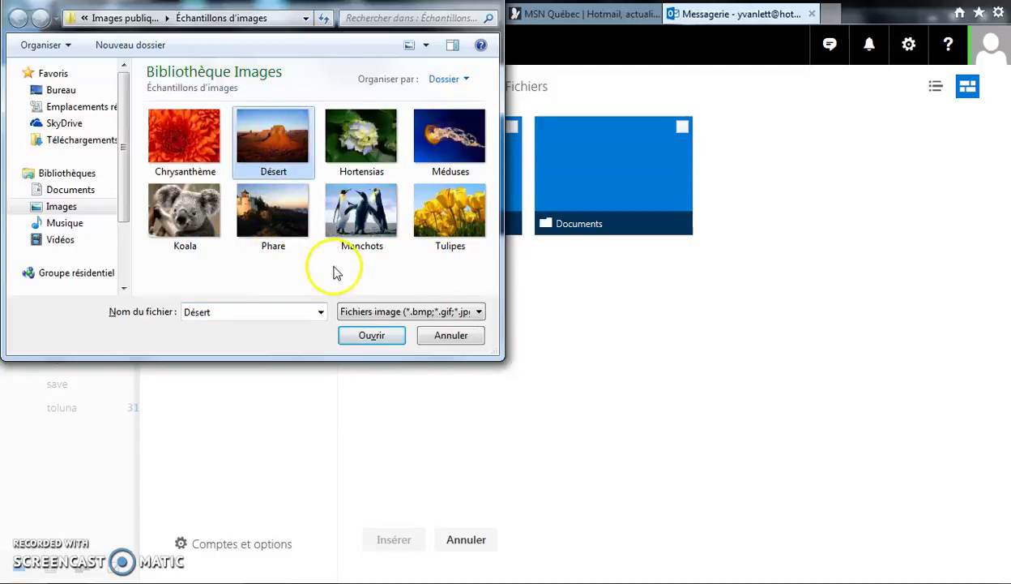
pyautogui.click(371, 336)
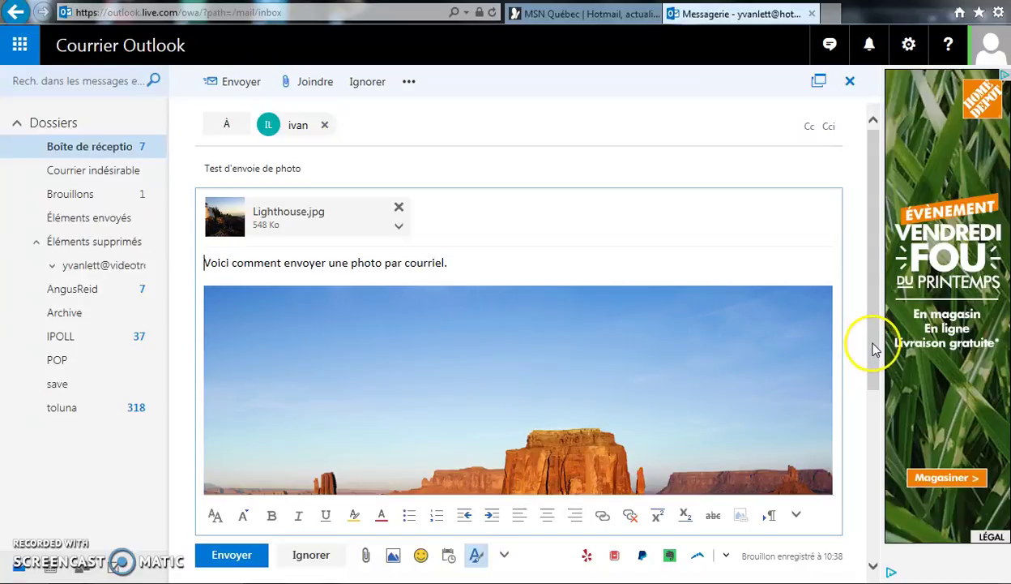
# Resize the desert photo to about half width and start inserting another picture below it.
pyautogui.moveTo(873, 345); pyautogui.dragTo(873, 374)
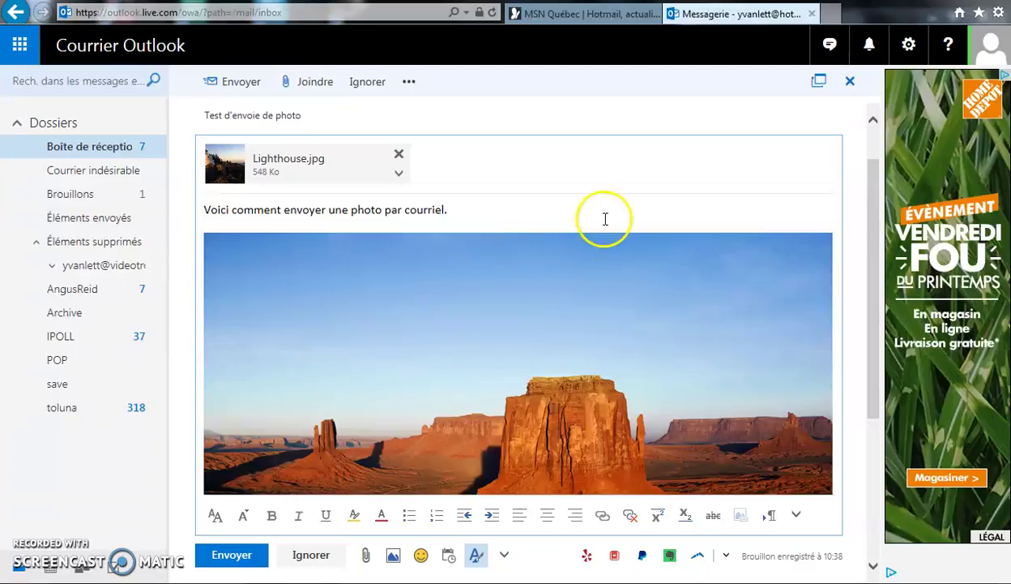
pyautogui.rightClick(596, 317)
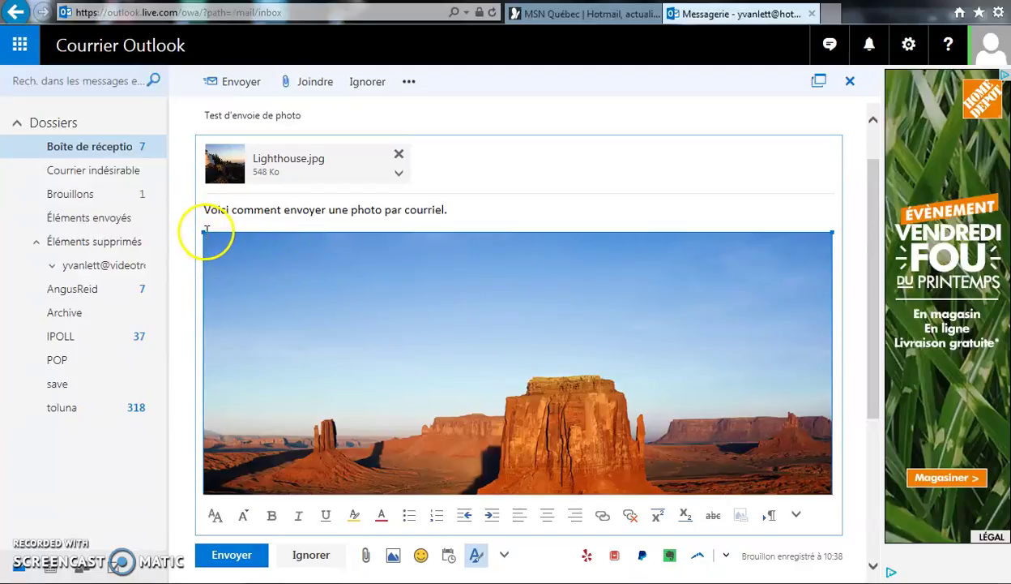
pyautogui.moveTo(202, 231); pyautogui.dragTo(467, 398)
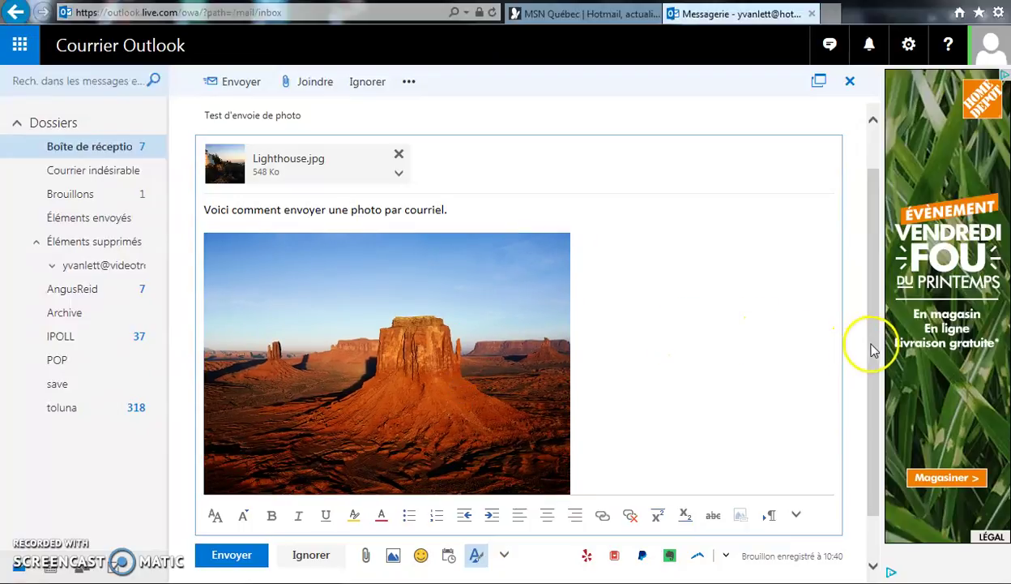
pyautogui.moveTo(875, 358); pyautogui.dragTo(875, 373)
pyautogui.click(663, 397)
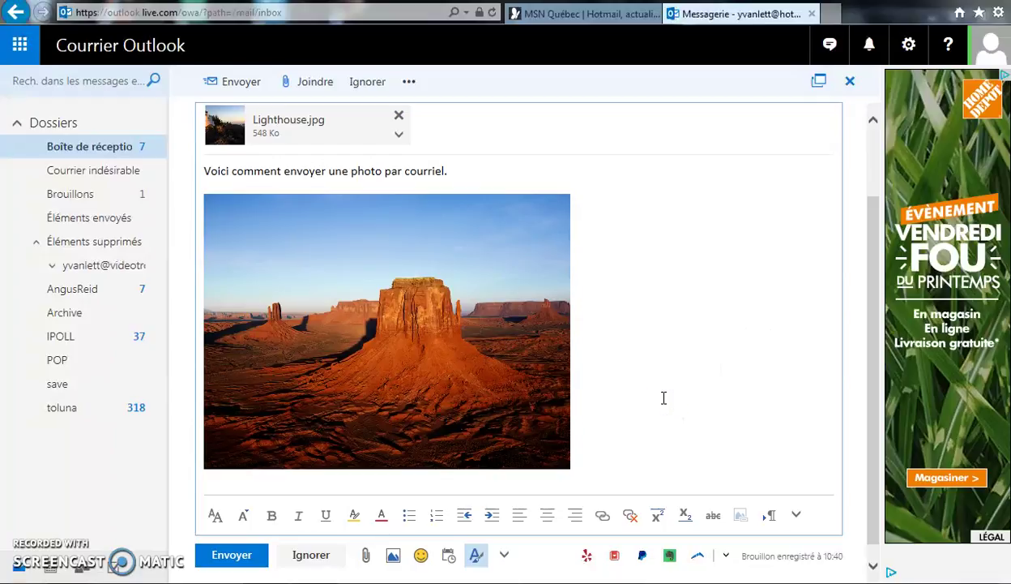
pyautogui.scroll(-1, 663, 397)
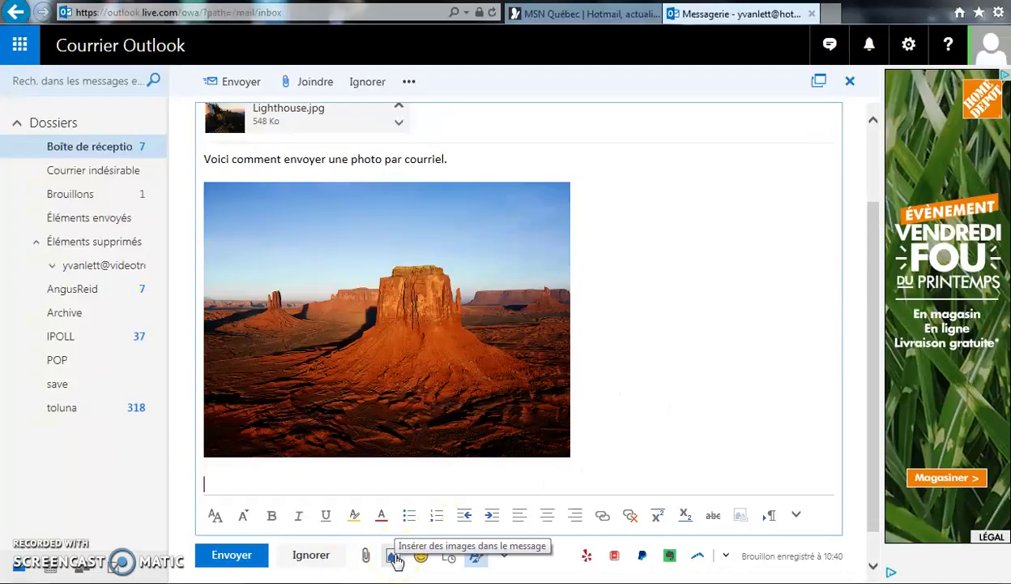
pyautogui.click(501, 471)
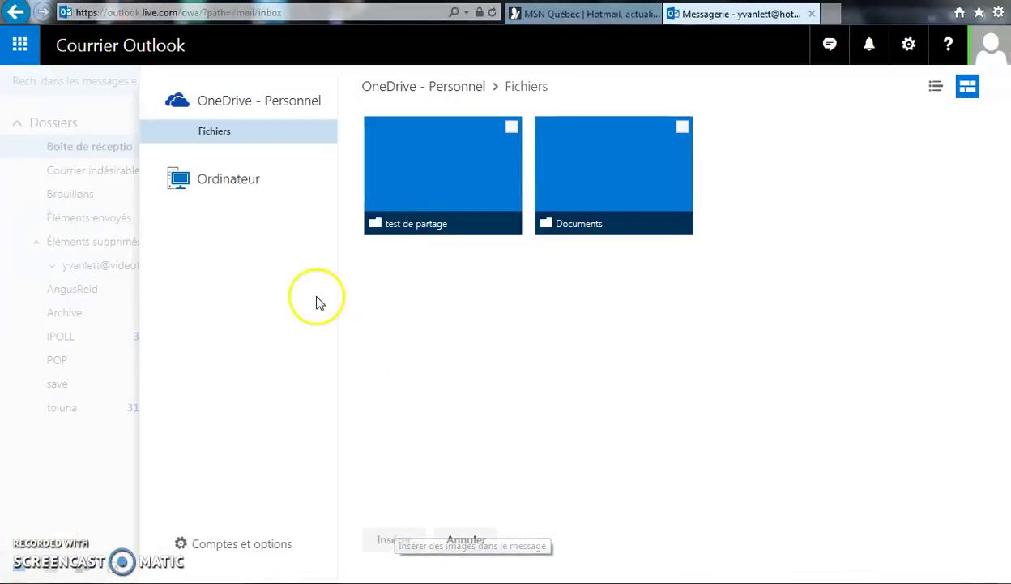
# Insert the Manchots penguin picture from Images > Échantillons d'images into the body.
pyautogui.click(241, 186)
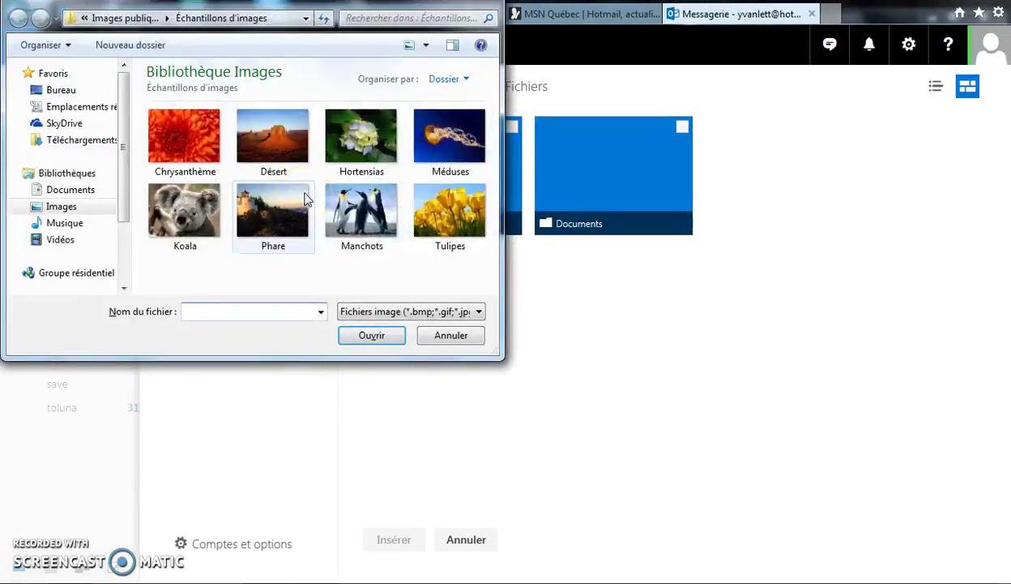
pyautogui.click(98, 145)
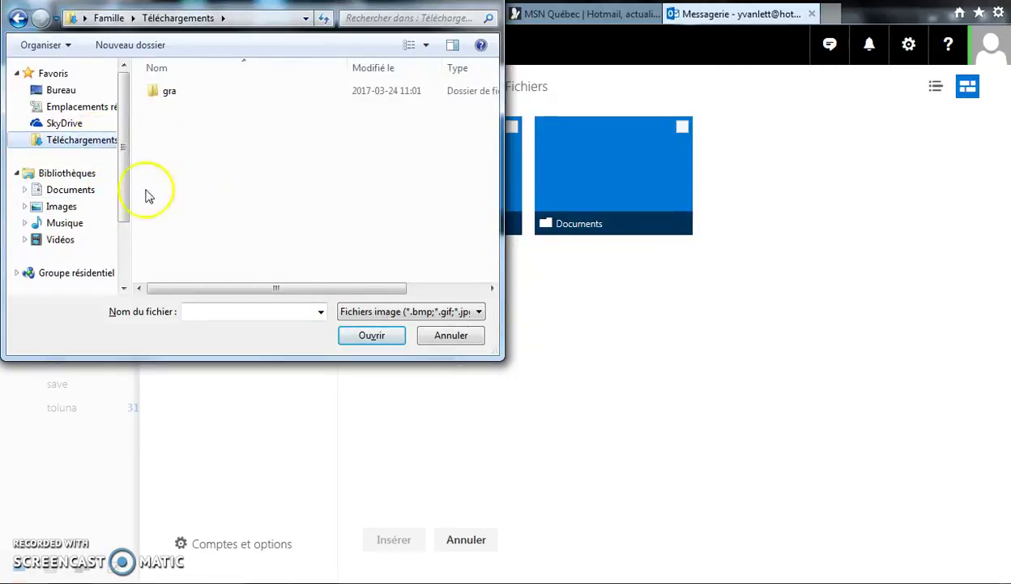
pyautogui.click(123, 195)
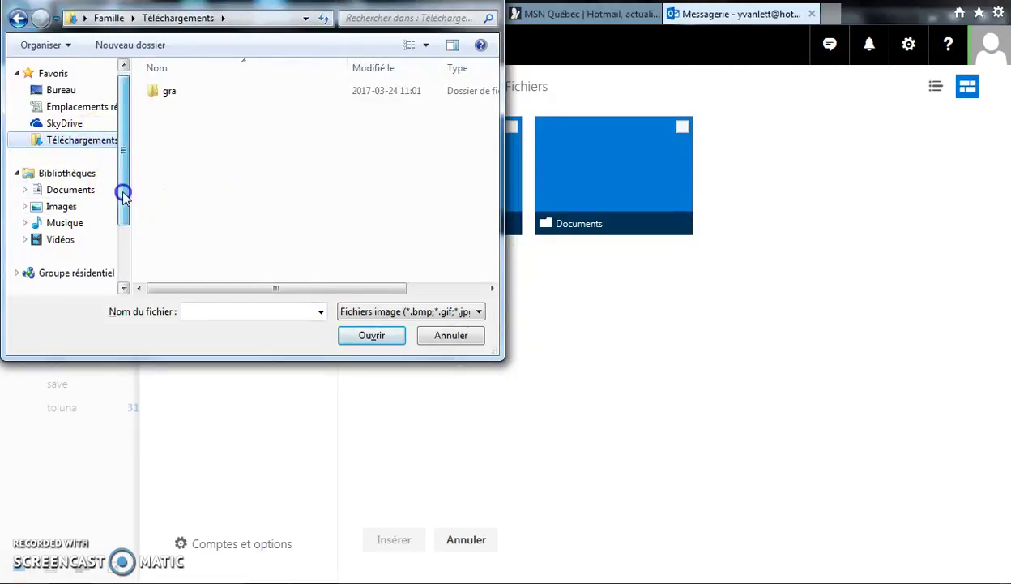
pyautogui.moveTo(123, 194); pyautogui.dragTo(124, 202)
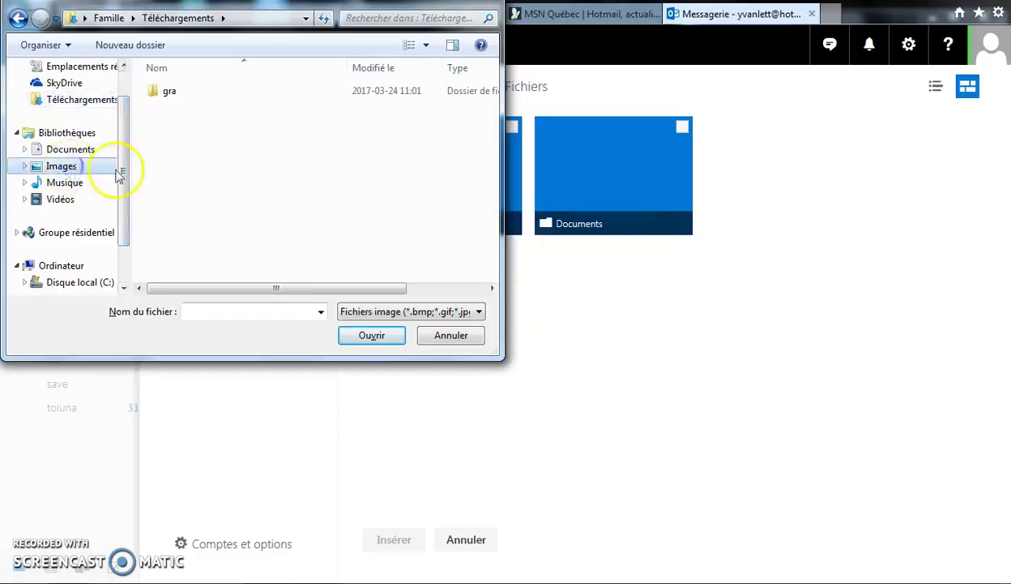
pyautogui.click(118, 169)
pyautogui.doubleClick(183, 146)
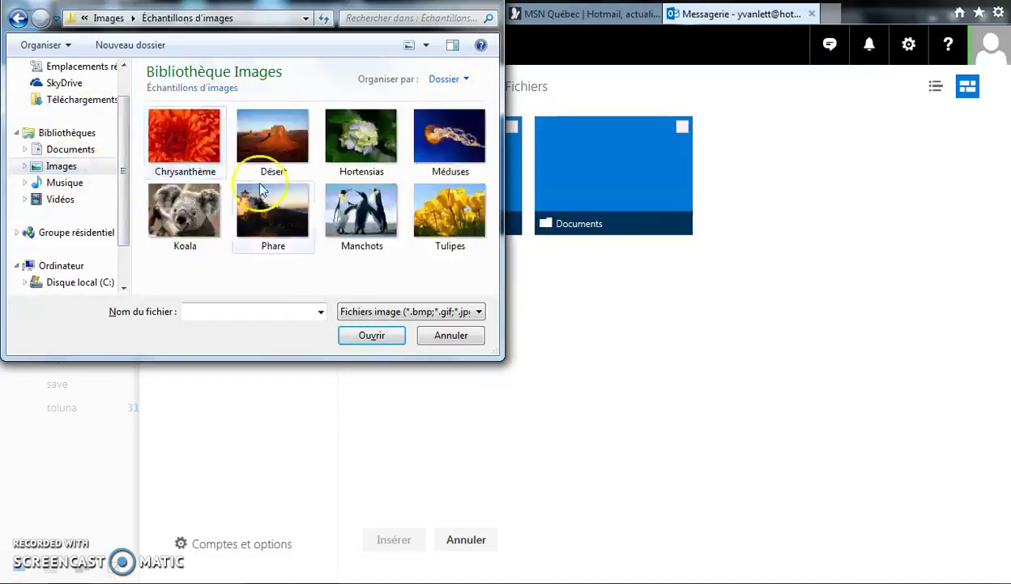
pyautogui.click(360, 206)
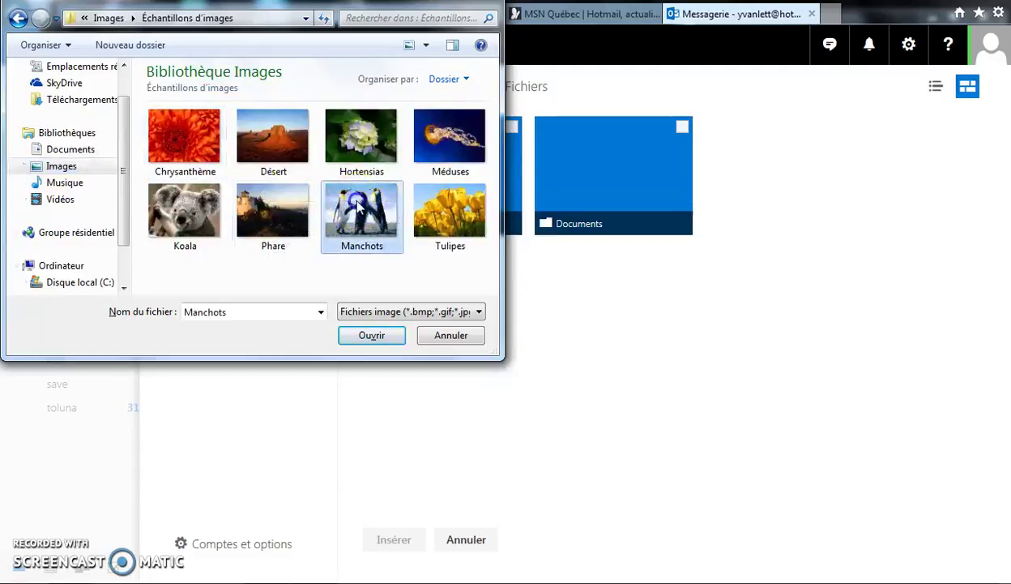
pyautogui.click(372, 335)
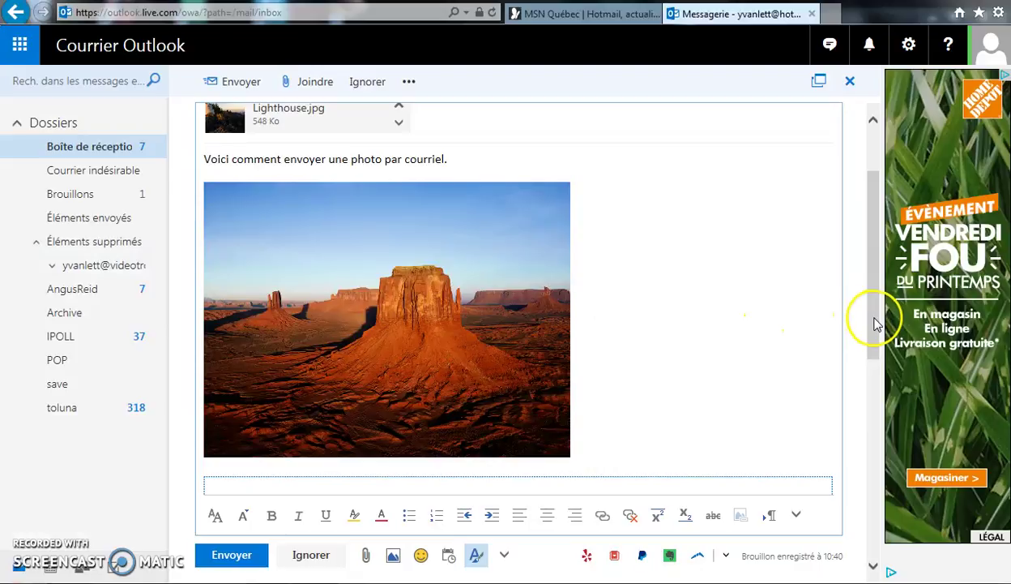
# Make the inline penguin picture below the desert photo much smaller.
pyautogui.moveTo(875, 324); pyautogui.dragTo(875, 405)
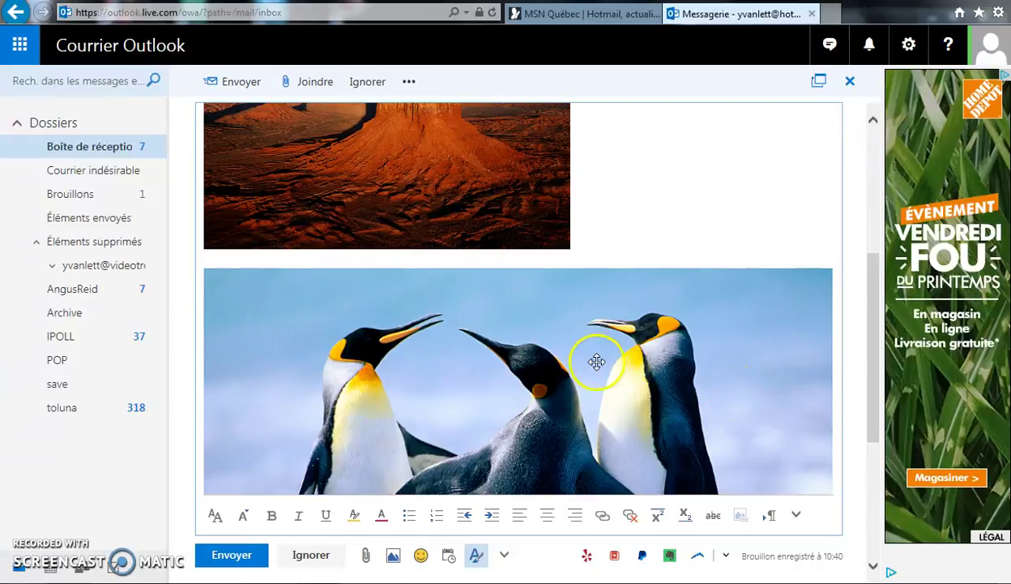
pyautogui.click(583, 362)
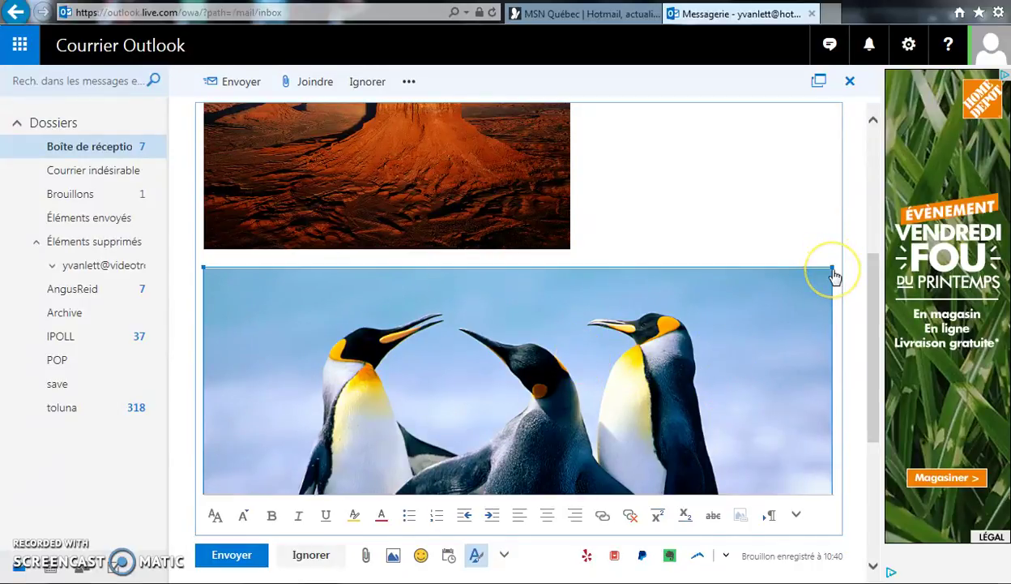
pyautogui.moveTo(832, 265); pyautogui.dragTo(518, 324)
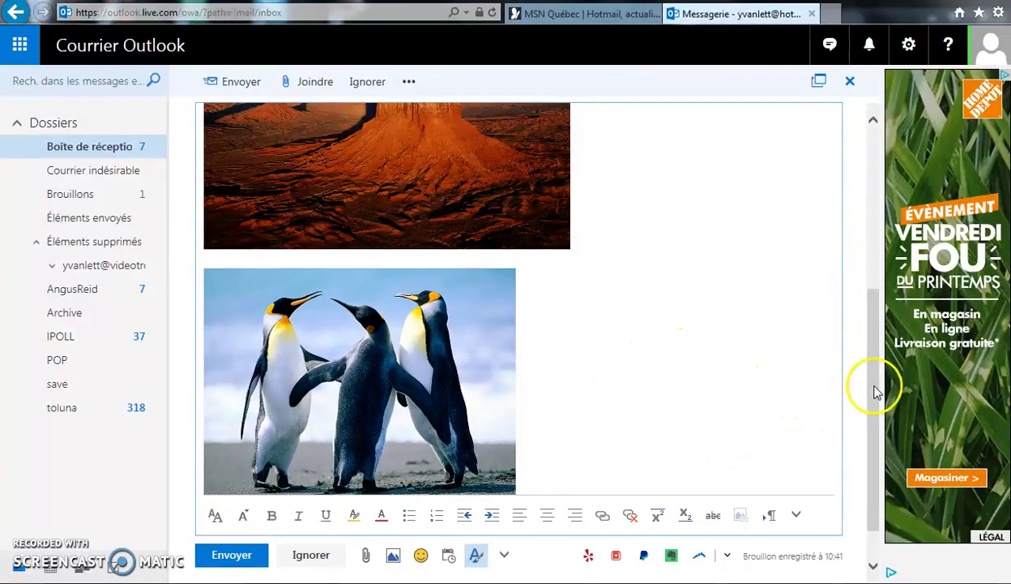
pyautogui.moveTo(872, 382); pyautogui.dragTo(872, 215)
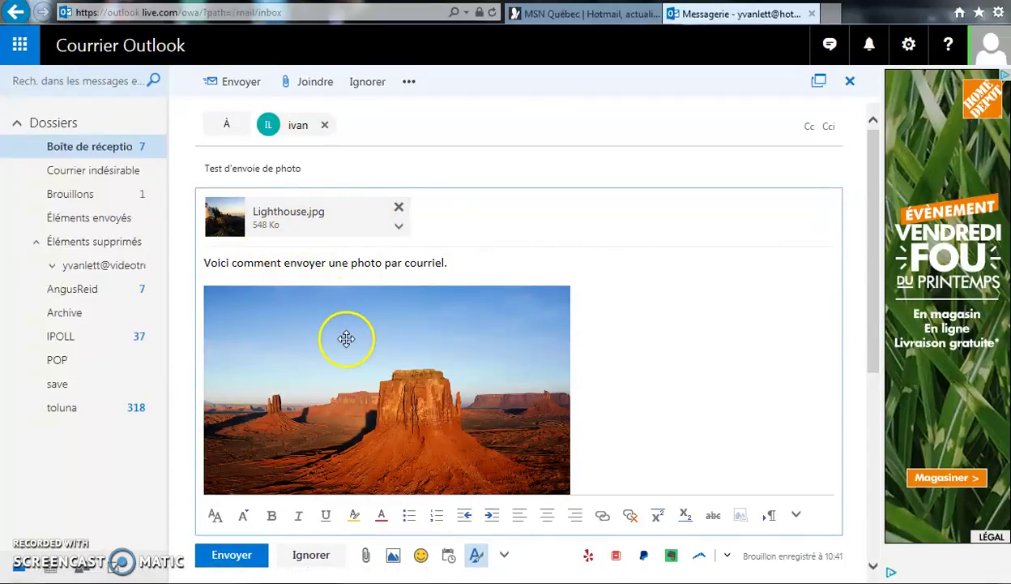
# Attach Koala.jpg from the sample pictures as a plain copy beside Lighthouse.jpg.
pyautogui.moveTo(877, 351)
pyautogui.mouseDown()
pyautogui.moveTo(873, 425)
pyautogui.moveTo(874, 343)
pyautogui.mouseUp()
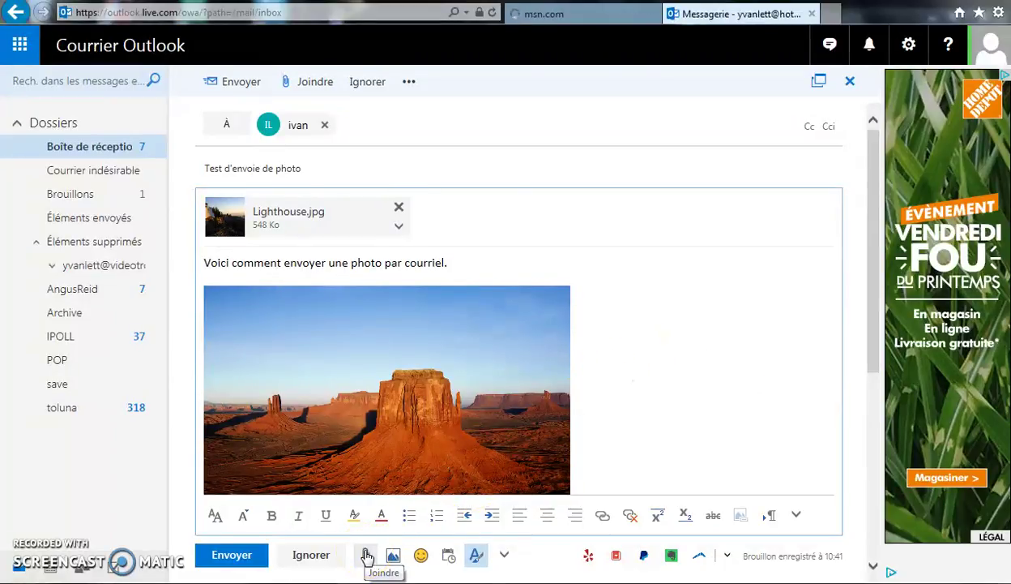
pyautogui.click(367, 556)
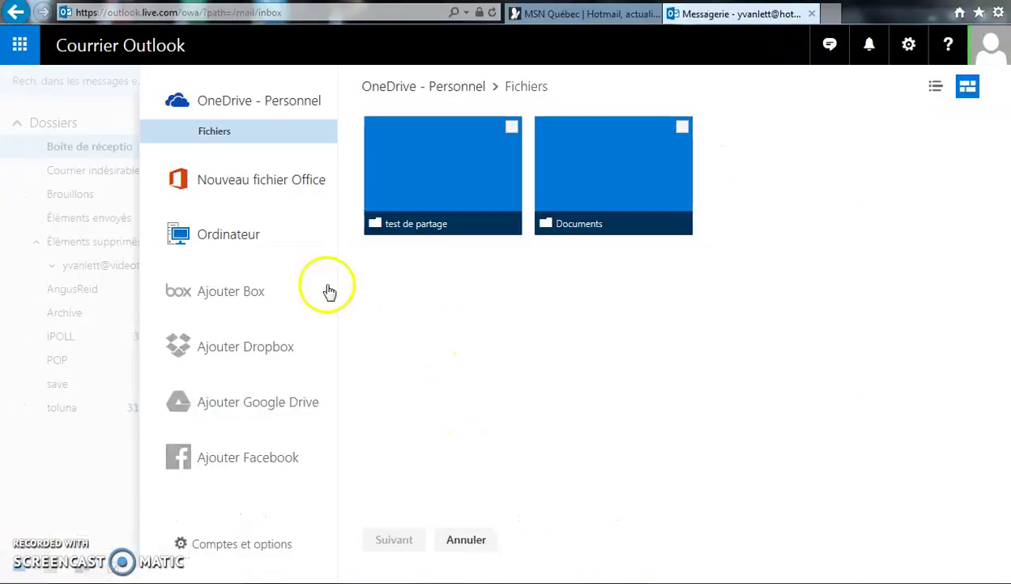
pyautogui.click(236, 235)
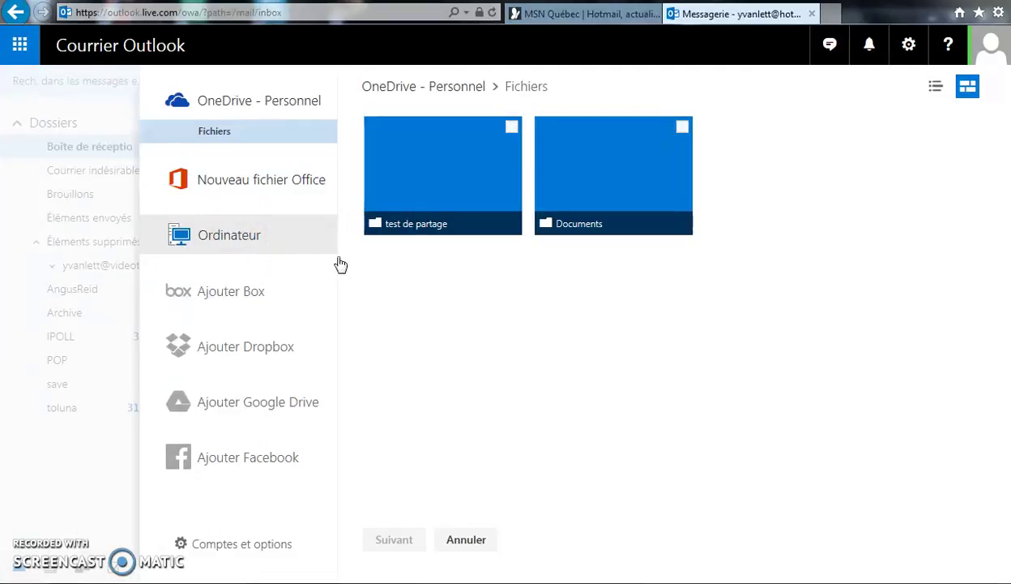
pyautogui.click(186, 211)
pyautogui.click(362, 334)
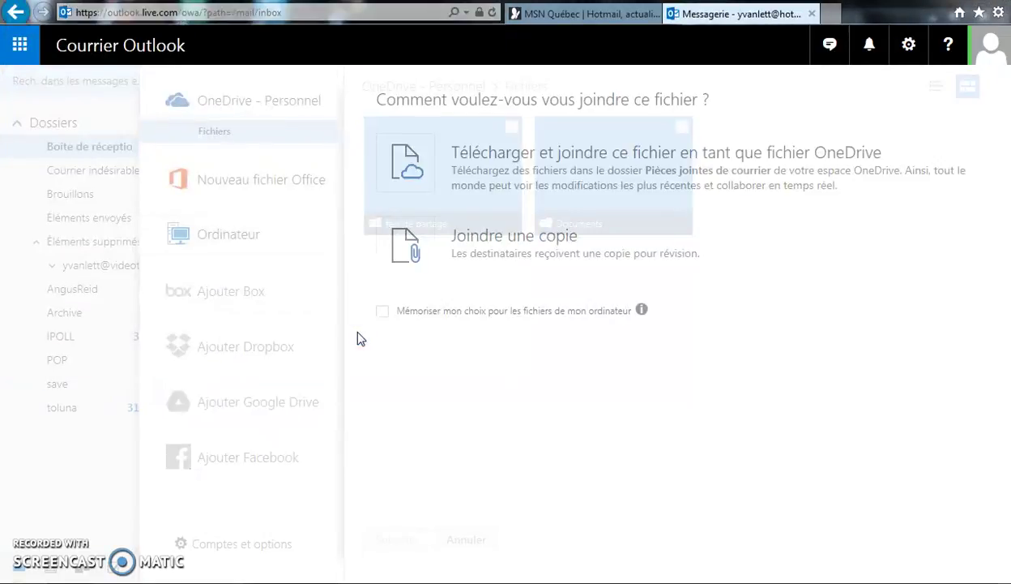
pyautogui.click(468, 267)
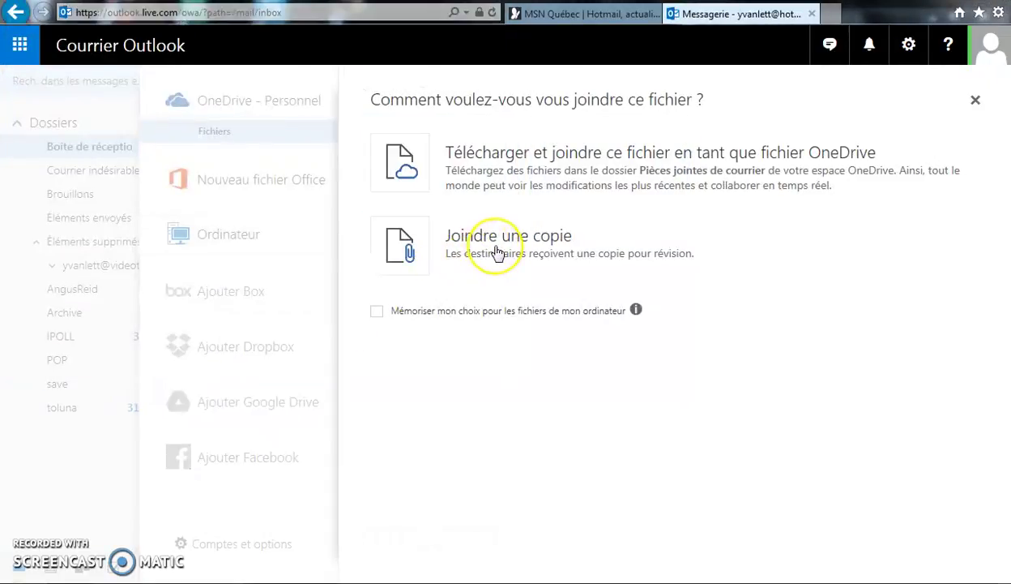
pyautogui.click(495, 251)
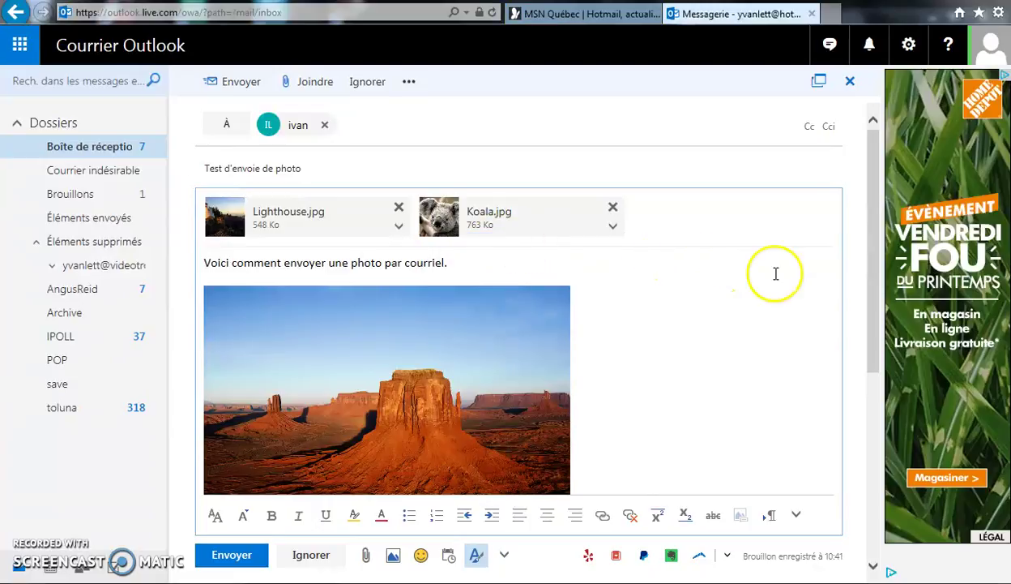
# Remove the current recipient and add a different suggested contact in À.
pyautogui.moveTo(880, 283); pyautogui.dragTo(874, 238)
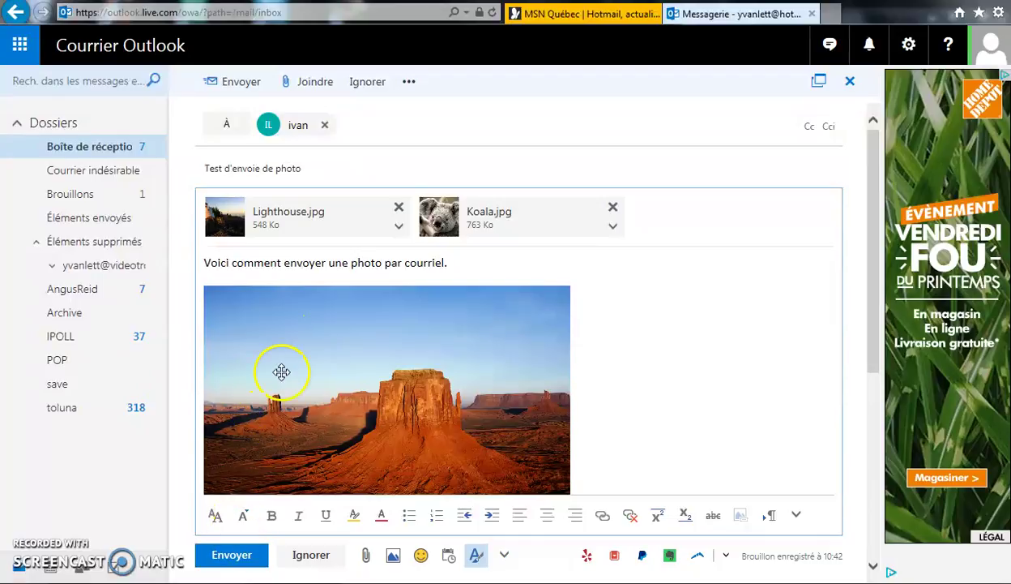
pyautogui.click(324, 124)
pyautogui.click(231, 122)
pyautogui.click(287, 125)
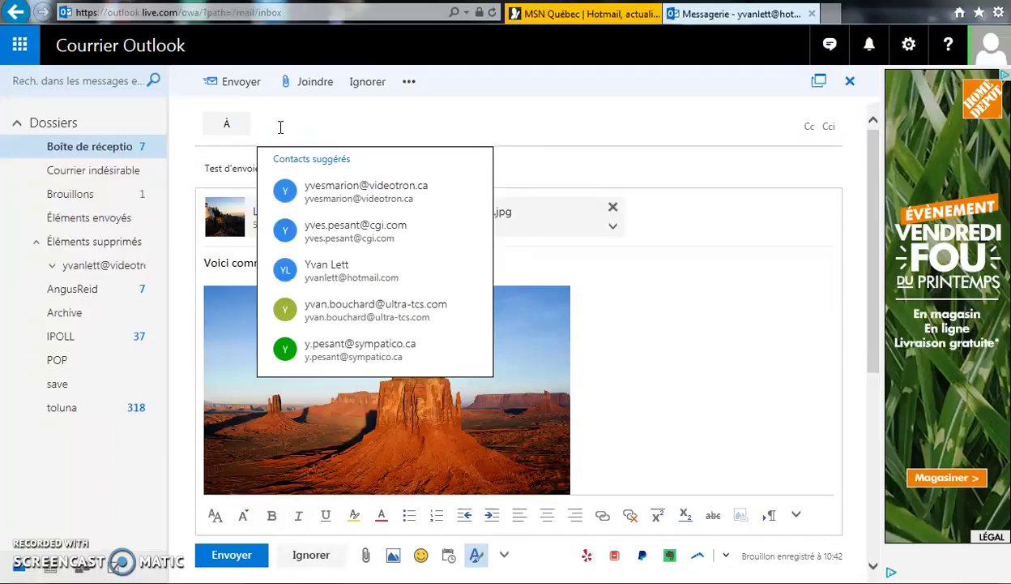
pyautogui.click(320, 266)
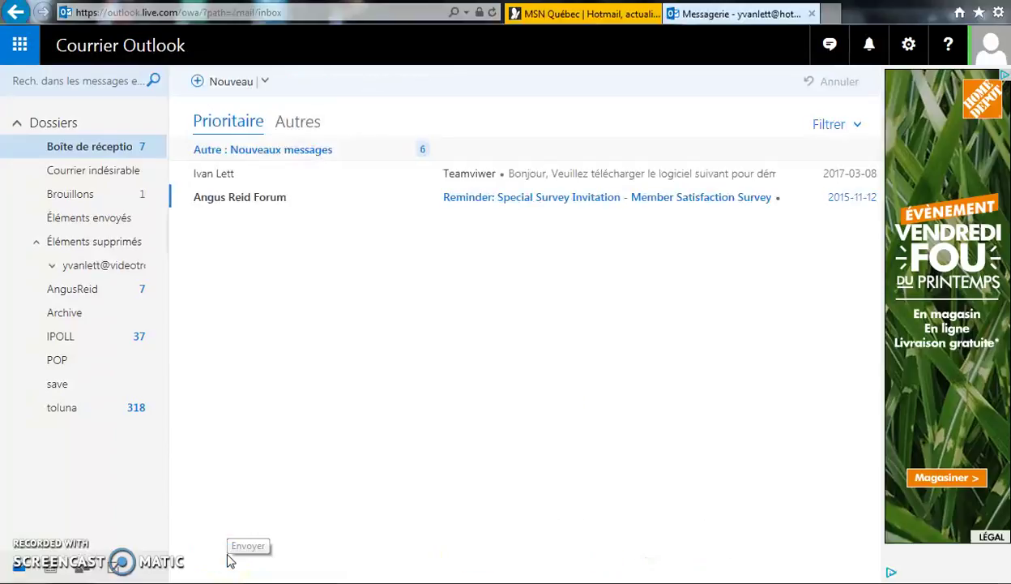
# Refresh the Boîte de réception until 'Test d'envoie de photo' arrives, then select it.
pyautogui.click(259, 432)
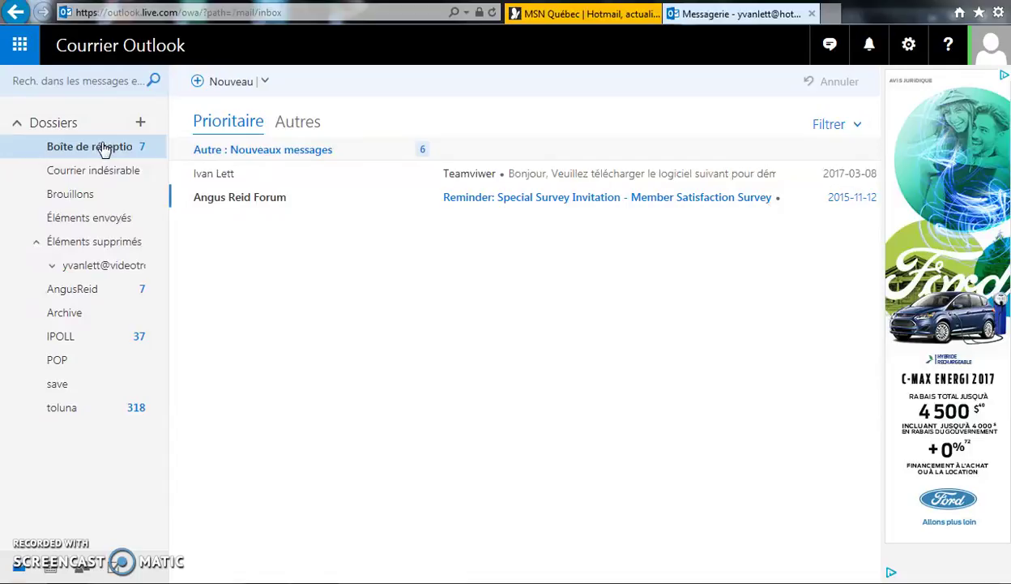
pyautogui.click(105, 149)
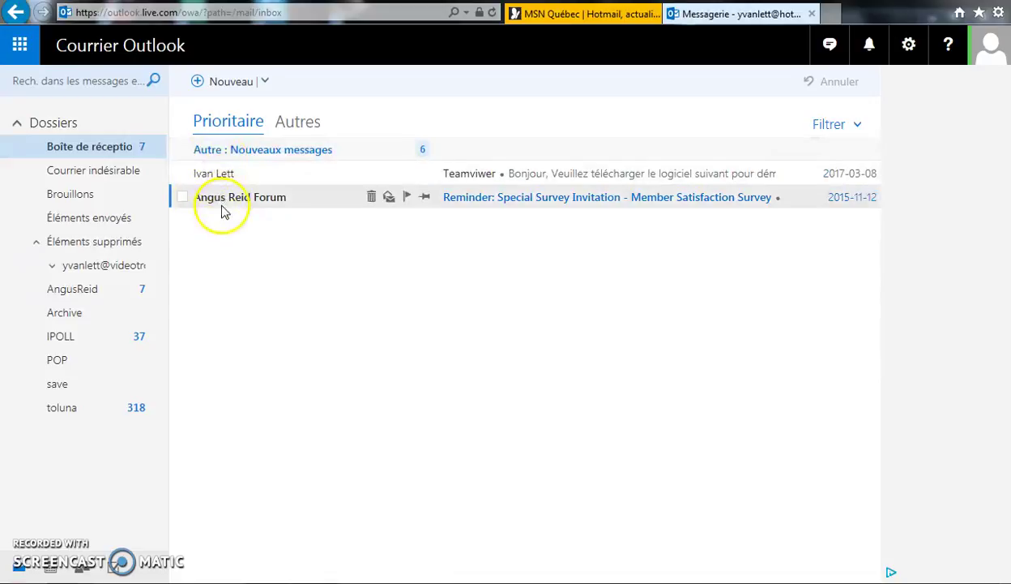
pyautogui.click(120, 149)
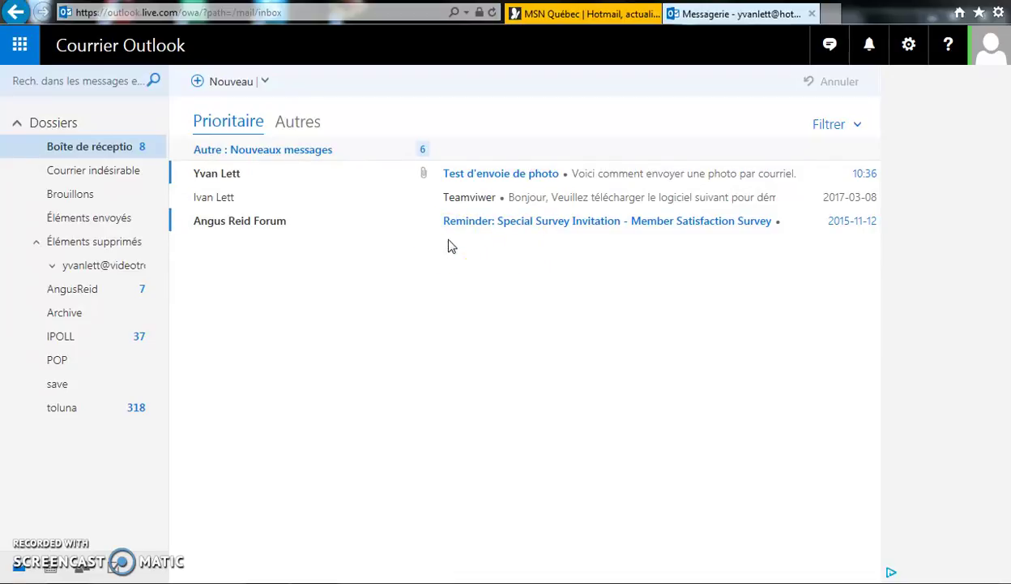
pyautogui.click(514, 176)
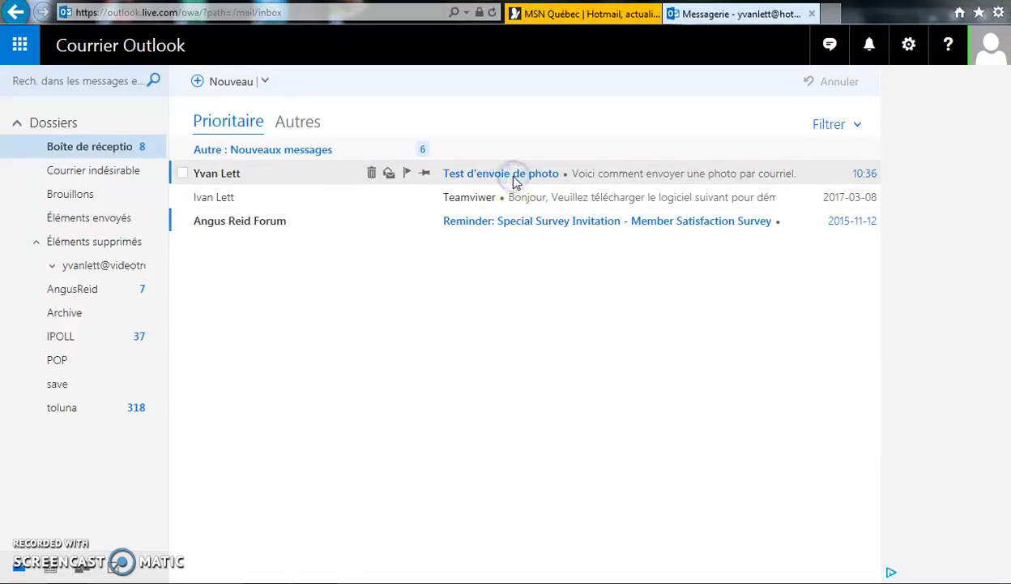
# Open 'Test d'envoie de photo' and scroll through its two attachments and inline desert and penguin photos.
pyautogui.click(513, 176)
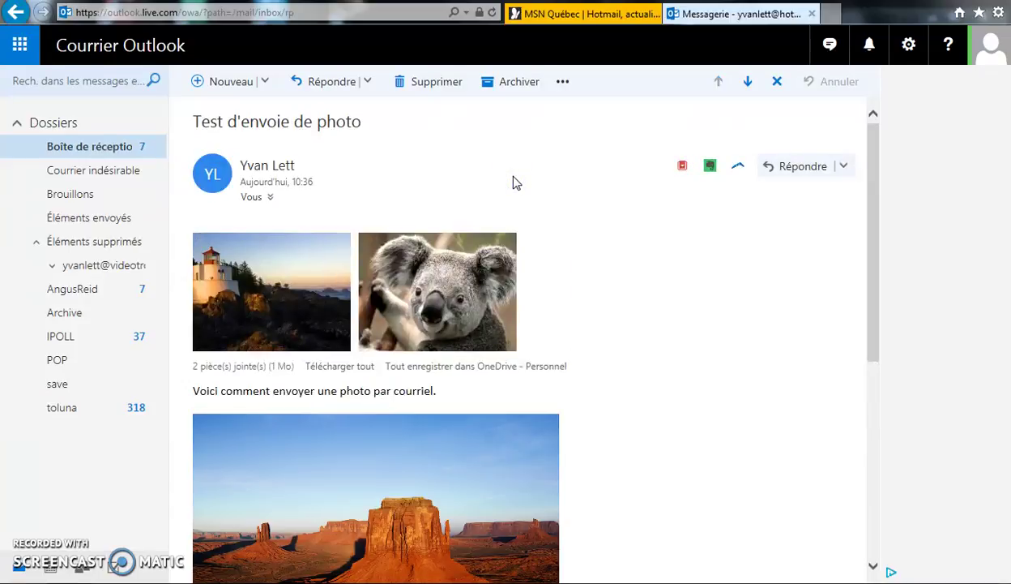
pyautogui.moveTo(436, 274)
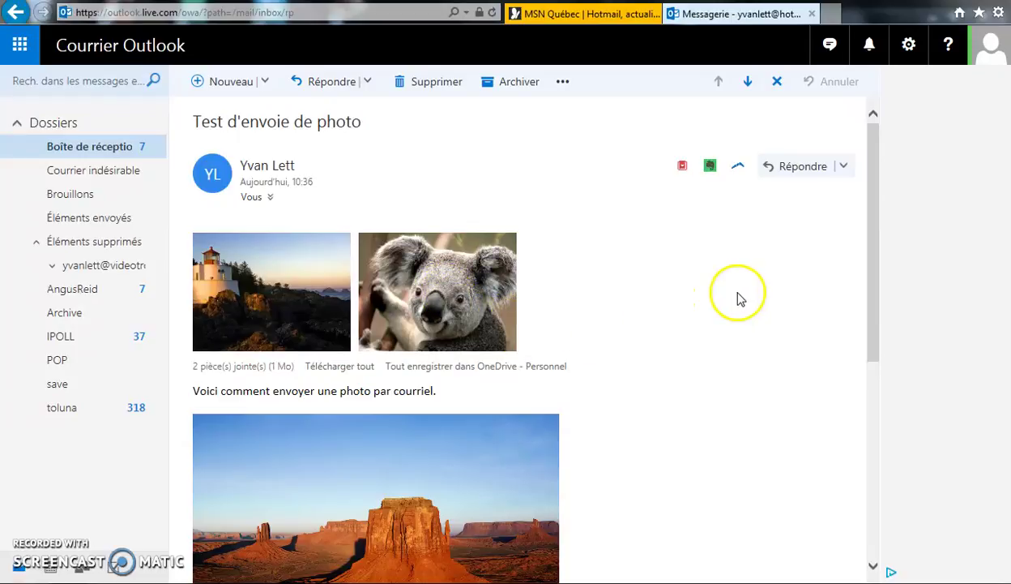
pyautogui.moveTo(875, 301); pyautogui.dragTo(871, 380)
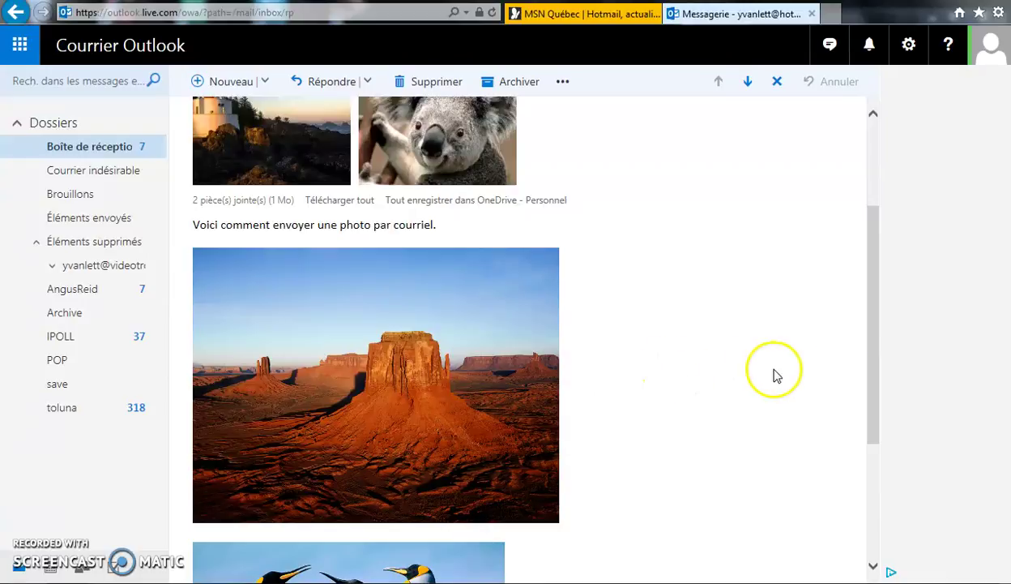
pyautogui.moveTo(869, 366)
pyautogui.mouseDown()
pyautogui.moveTo(873, 378)
pyautogui.moveTo(871, 368)
pyautogui.mouseUp()
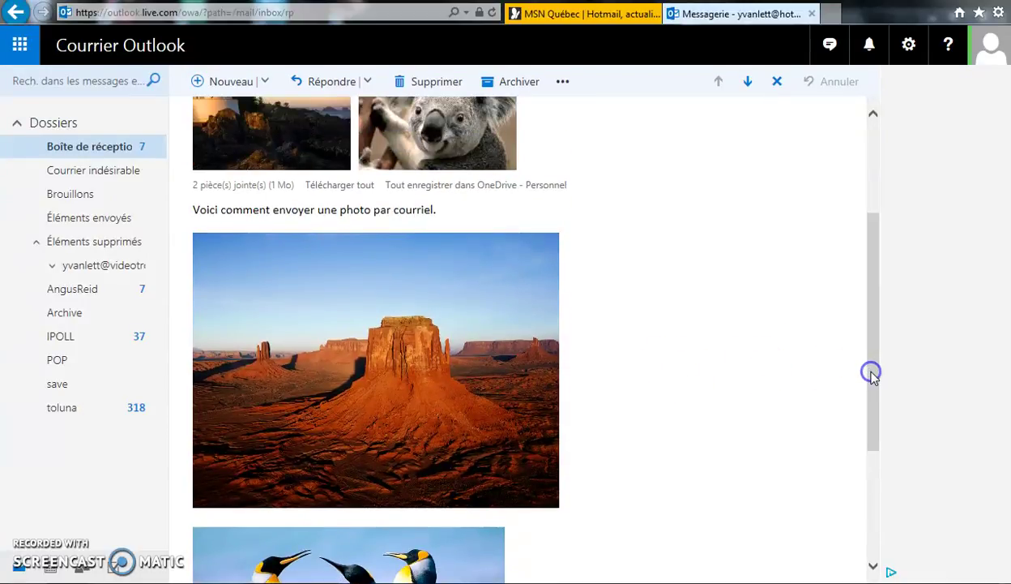